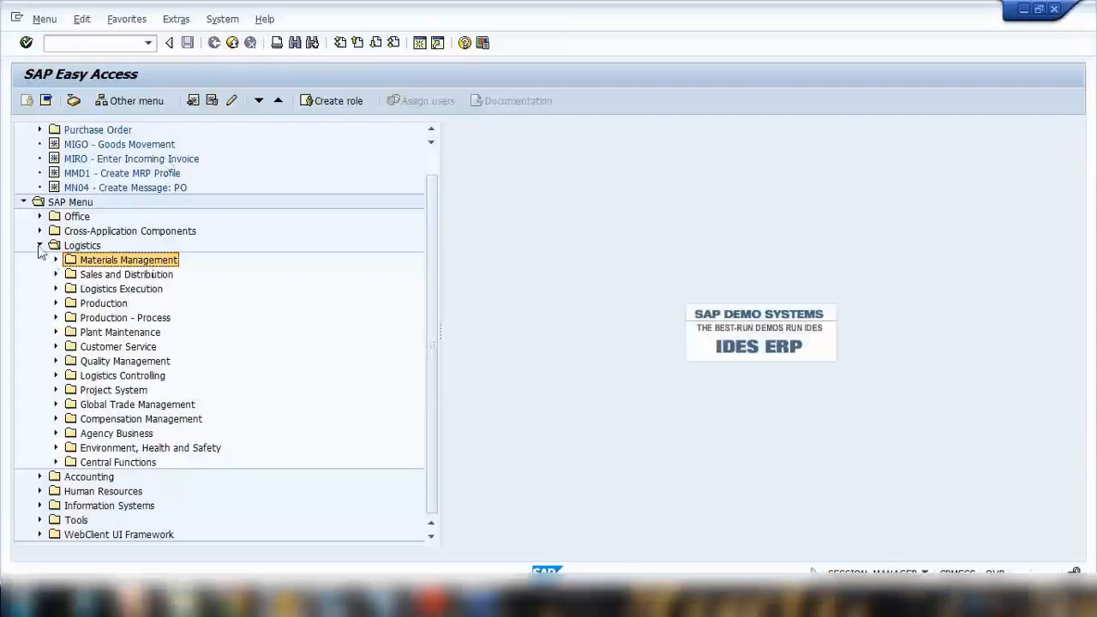
Step: Open the ME11 Create transaction for info records under Logistics, Materials Management, Purchasing, Master Data
{"action": "left_click", "coordinate": [39, 246]}
{"action": "left_click", "coordinate": [39, 289]}
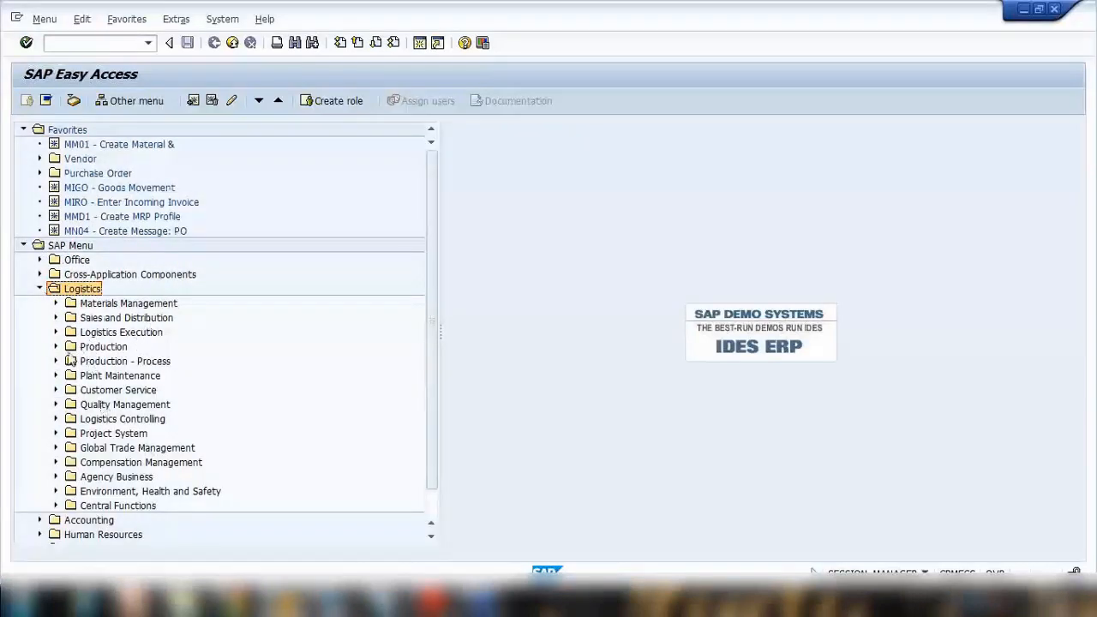
{"action": "left_click", "coordinate": [57, 303]}
{"action": "left_click", "coordinate": [72, 318]}
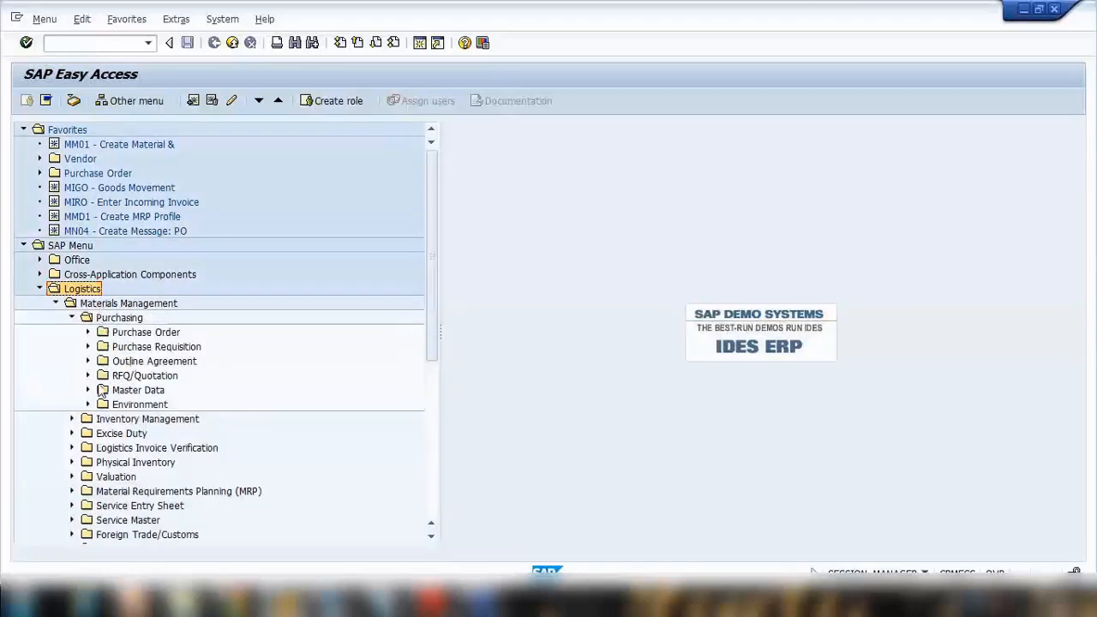
{"action": "left_click", "coordinate": [89, 390]}
{"action": "left_click", "coordinate": [104, 361]}
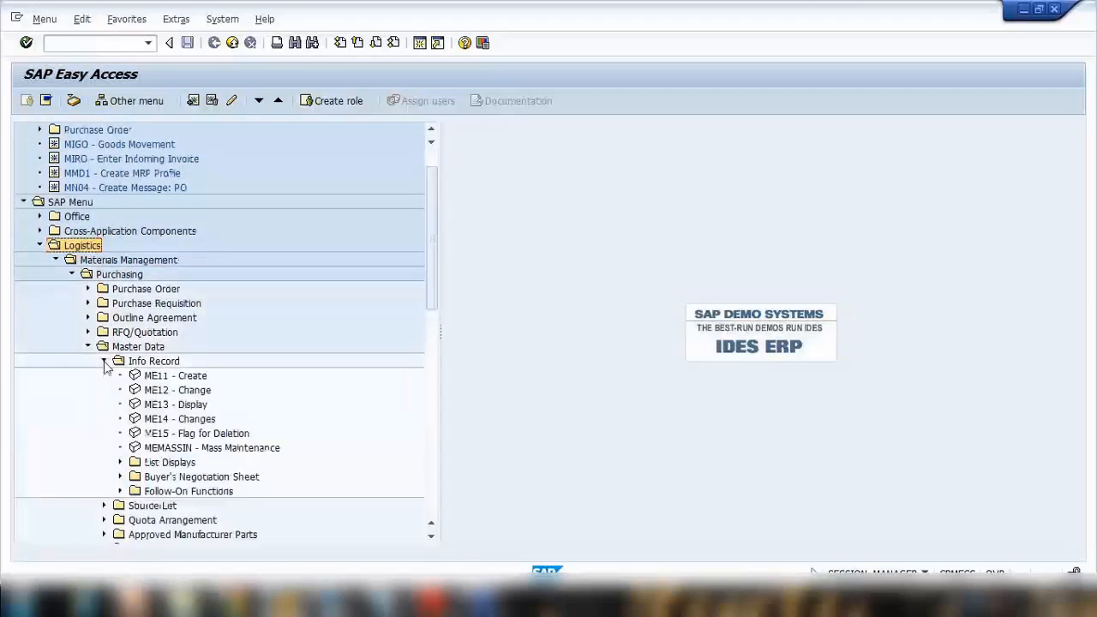
{"action": "left_click", "coordinate": [163, 377]}
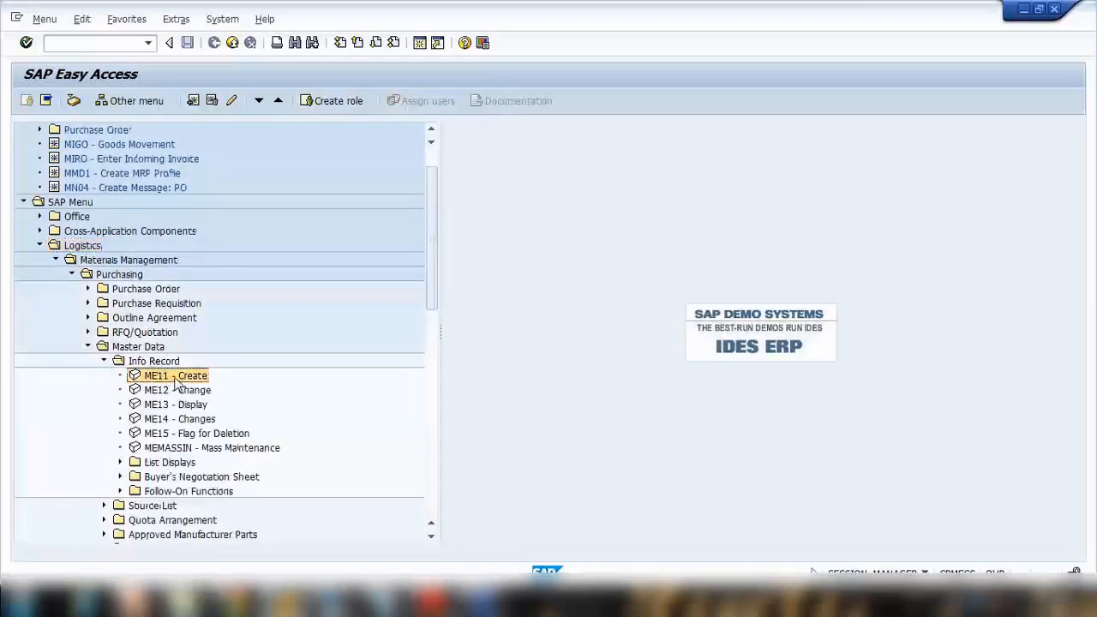
{"action": "double_click", "coordinate": [176, 377]}
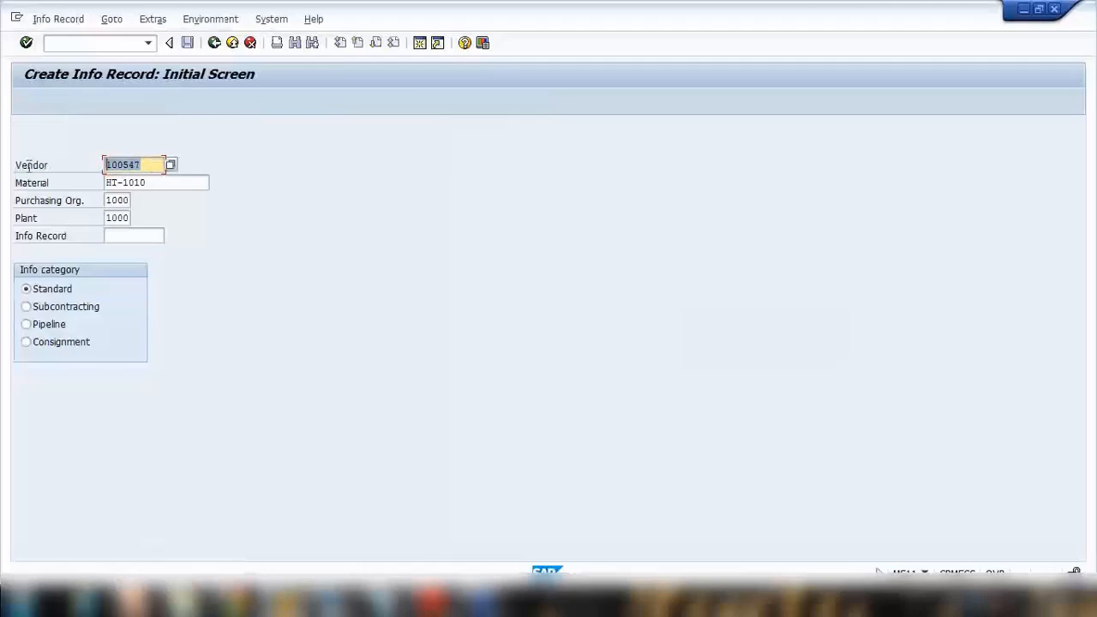
Step: Search the vendors by name for "vendor GS*" and select Vendor GS Ltd as the info record's vendor
{"action": "left_click", "coordinate": [173, 167]}
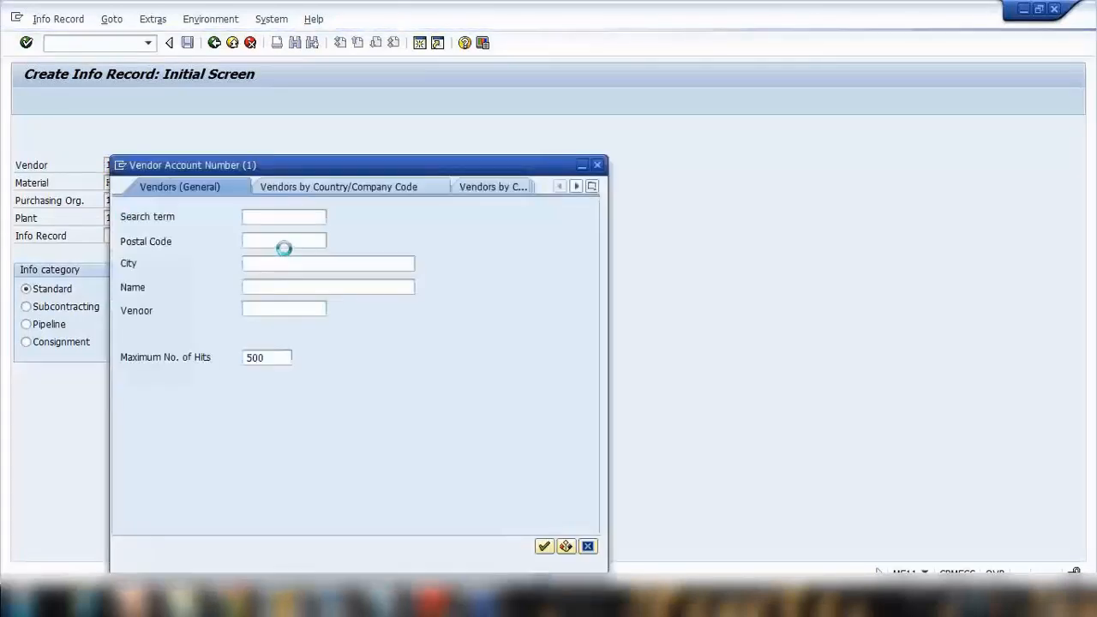
{"action": "left_click", "coordinate": [267, 287]}
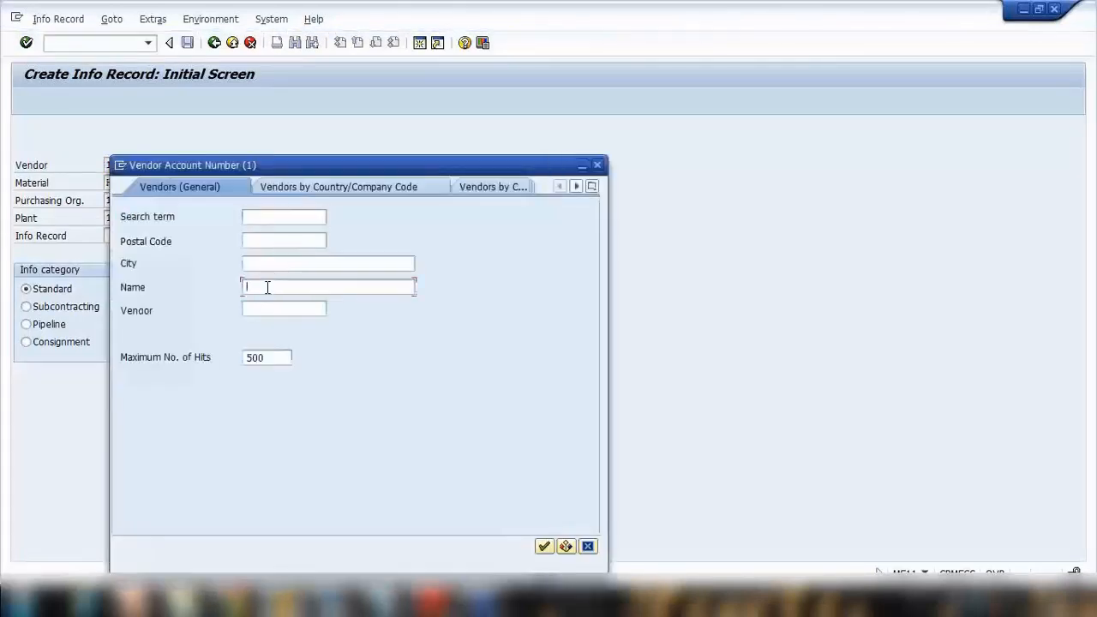
{"action": "type", "text": "venp"}
{"action": "type", "text": "or G"}
{"action": "type", "text": "S*"}
{"action": "key", "text": "Return"}
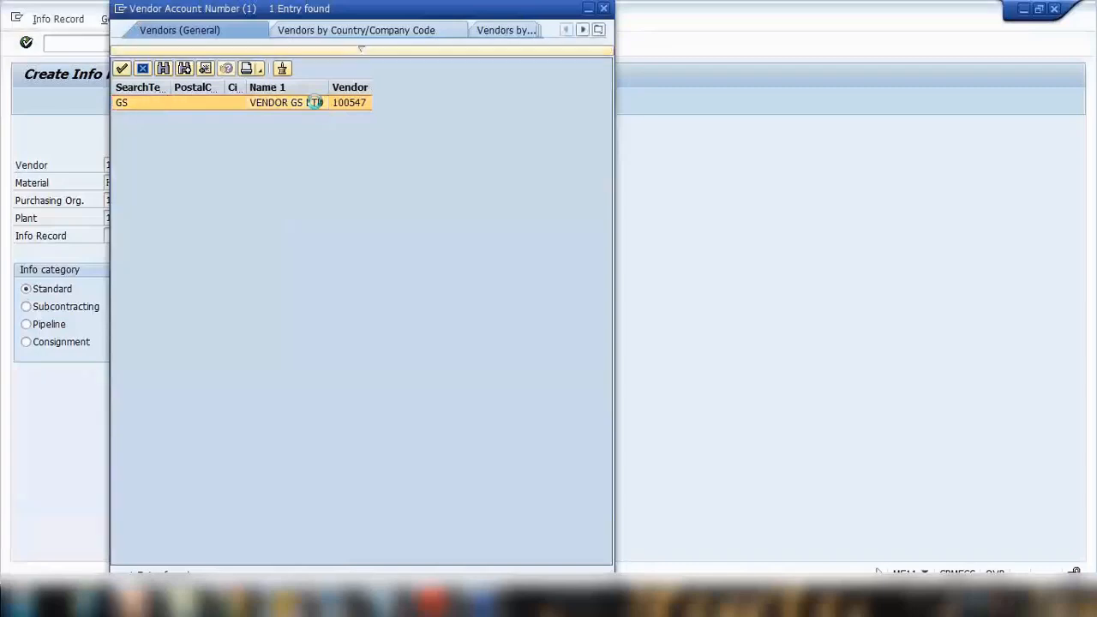
{"action": "double_click", "coordinate": [318, 105]}
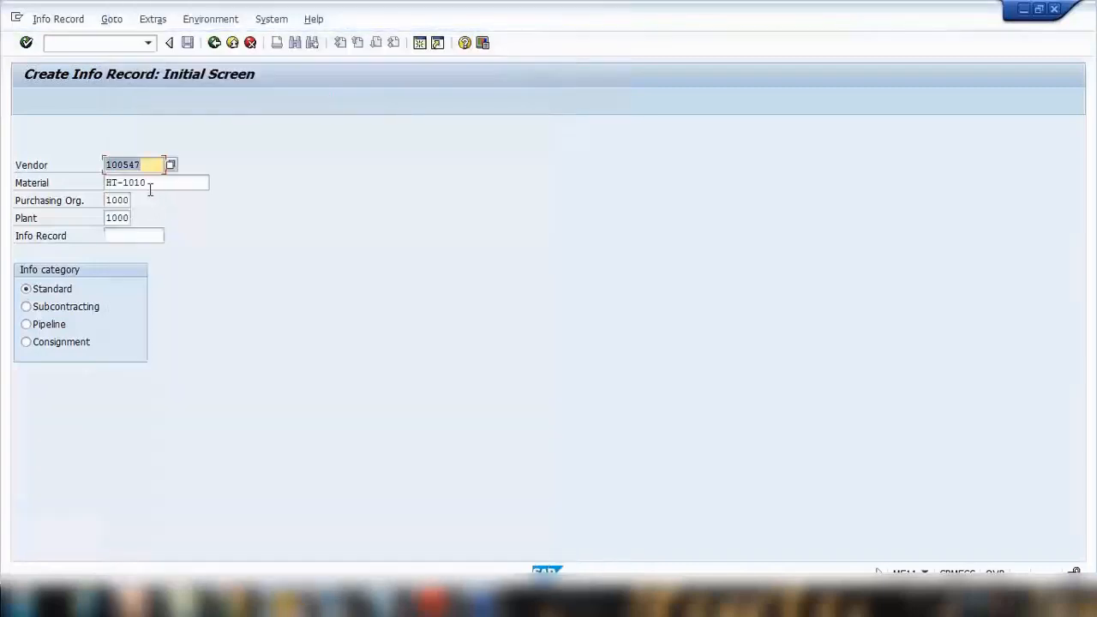
Step: Keep material HT-1010, purchasing organization 1000, plant 1000 and the Standard category, and proceed to the general data
{"action": "left_click_drag", "start_coordinate": [150, 183], "coordinate": [133, 204]}
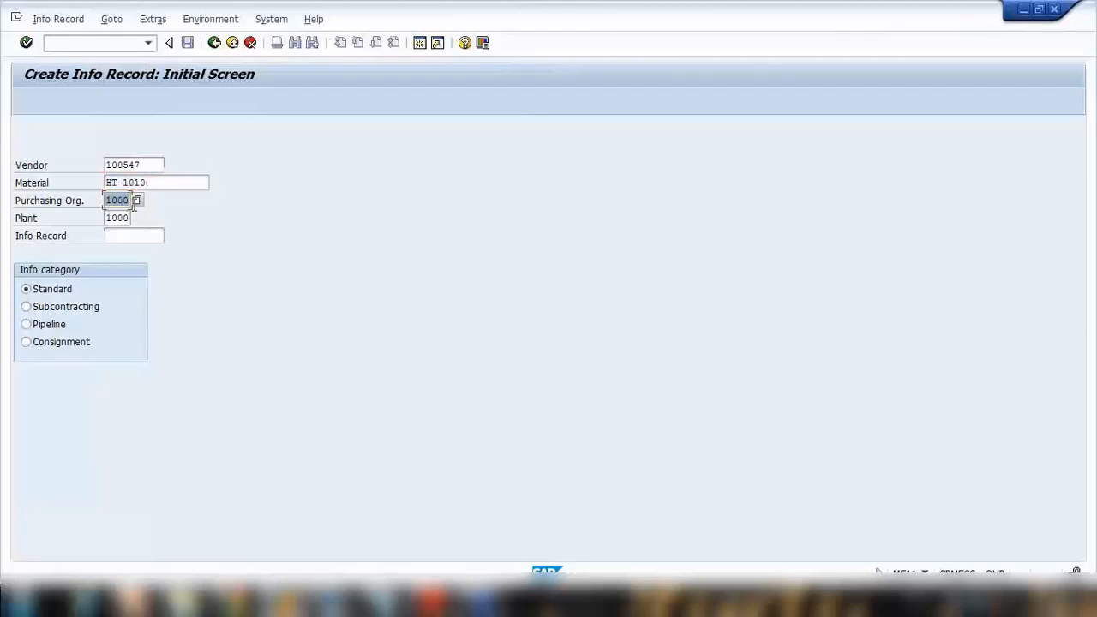
{"action": "left_click_drag", "start_coordinate": [105, 218], "coordinate": [131, 220]}
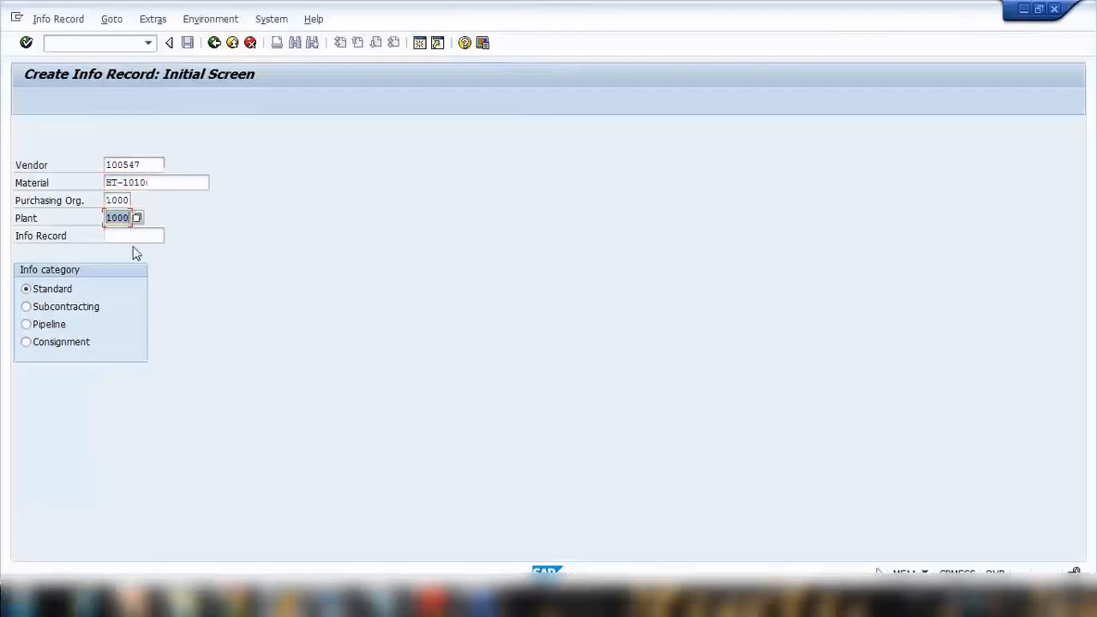
{"action": "left_click", "coordinate": [120, 238]}
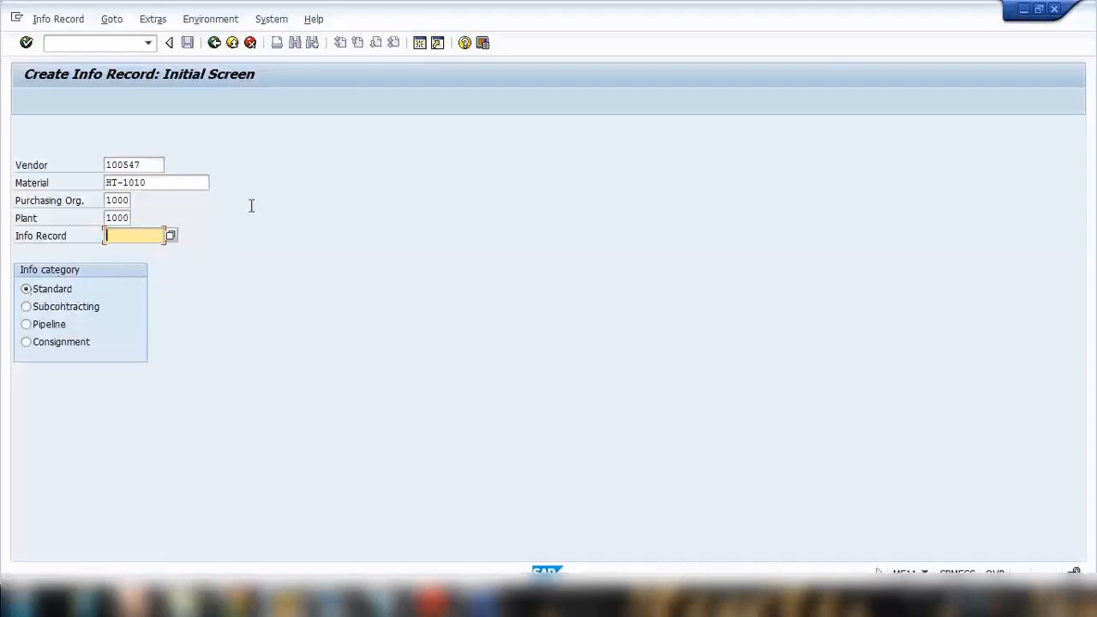
{"action": "key", "text": "Return"}
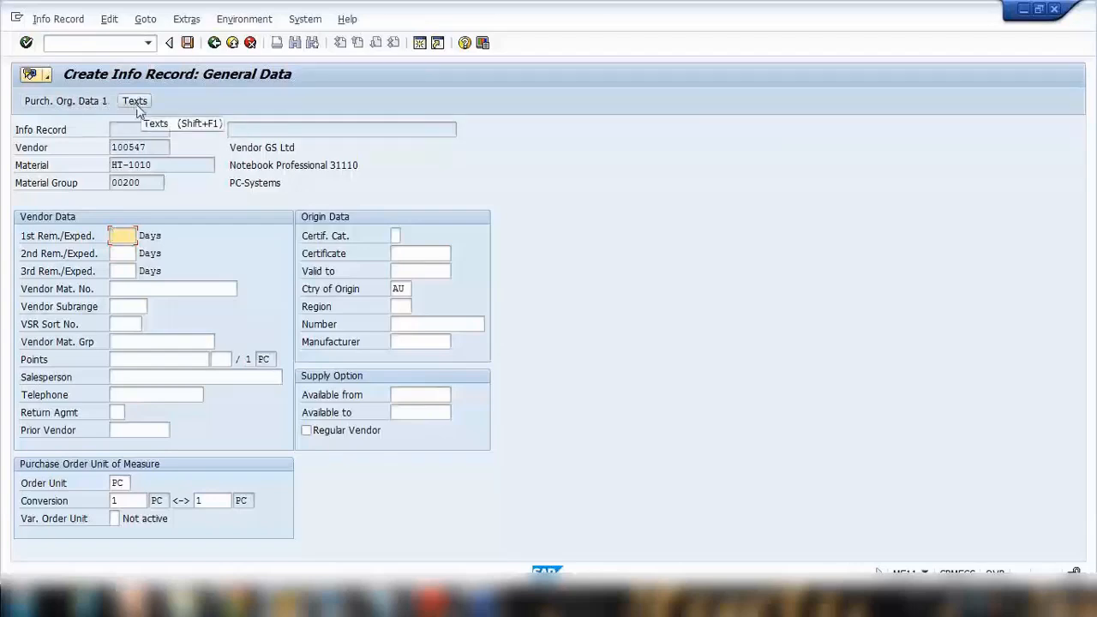
Step: Review the vendor material number, first reminder and order unit fields, and proceed to the purchasing organization data
{"action": "left_click", "coordinate": [123, 292]}
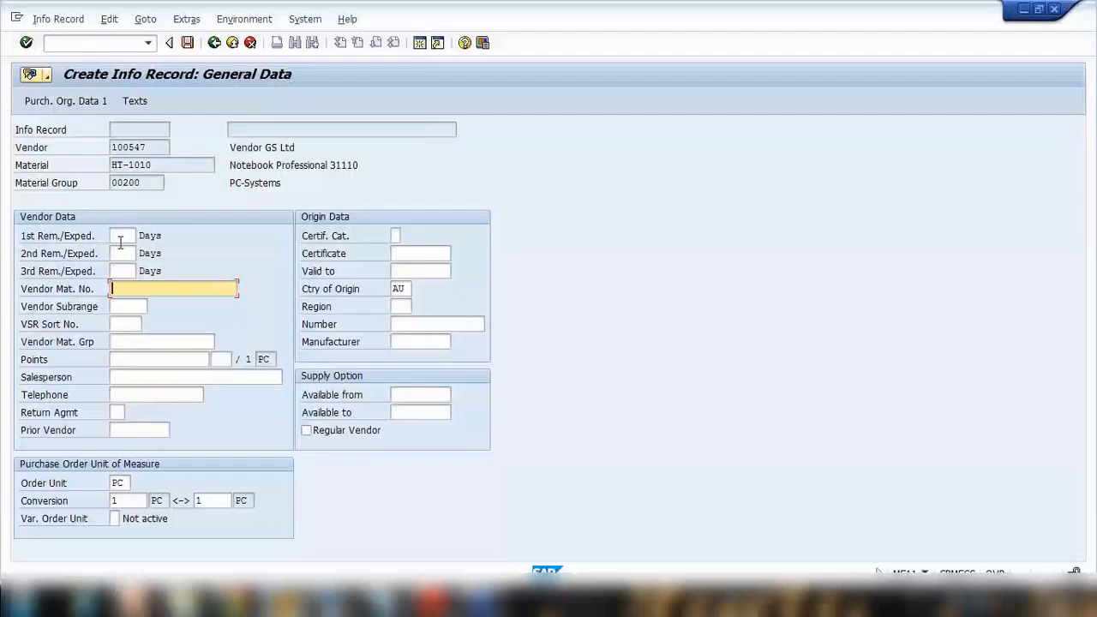
{"action": "left_click", "coordinate": [122, 236]}
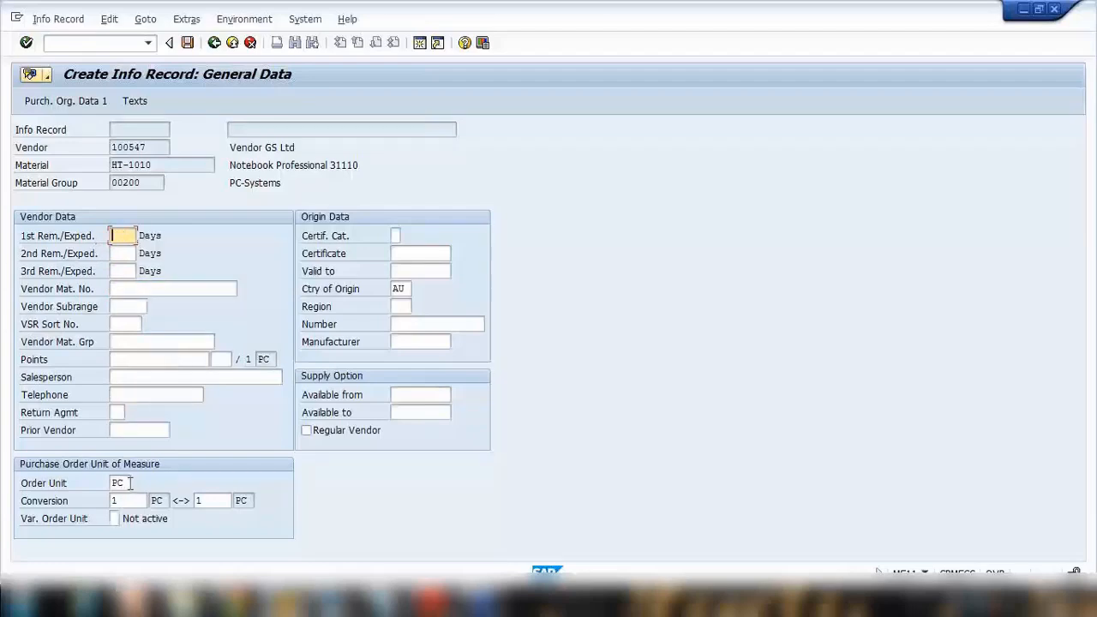
{"action": "double_click", "coordinate": [129, 483]}
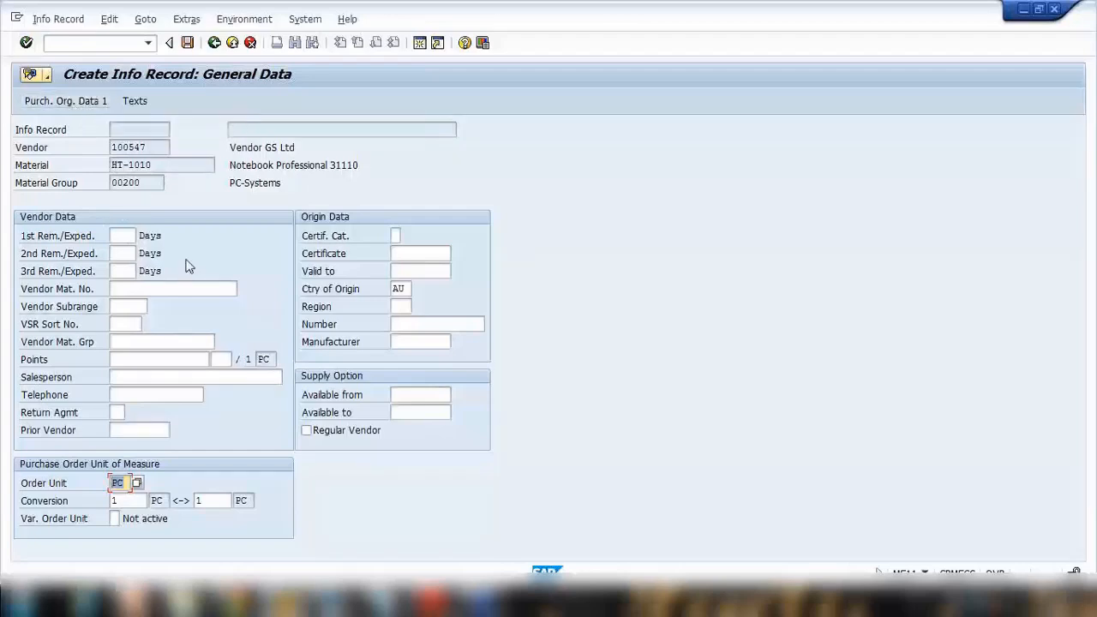
{"action": "key", "text": "Return"}
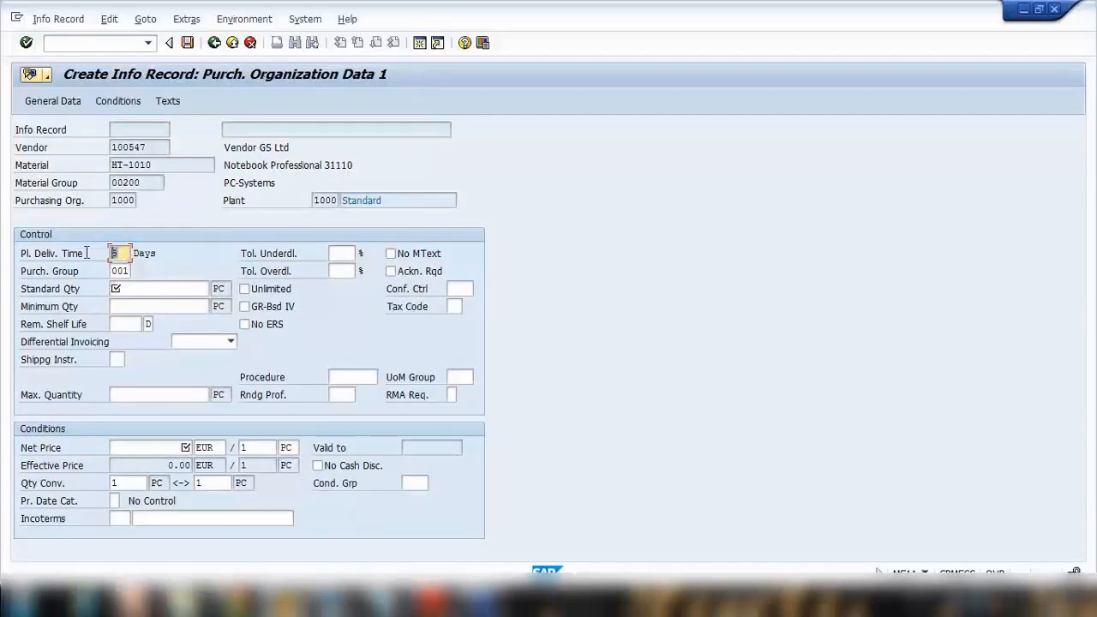
Step: Check the planned delivery time and material of the info record, and open transaction MM02 in a new session
{"action": "left_click_drag", "start_coordinate": [109, 253], "coordinate": [130, 253]}
{"action": "left_click_drag", "start_coordinate": [154, 164], "coordinate": [109, 165]}
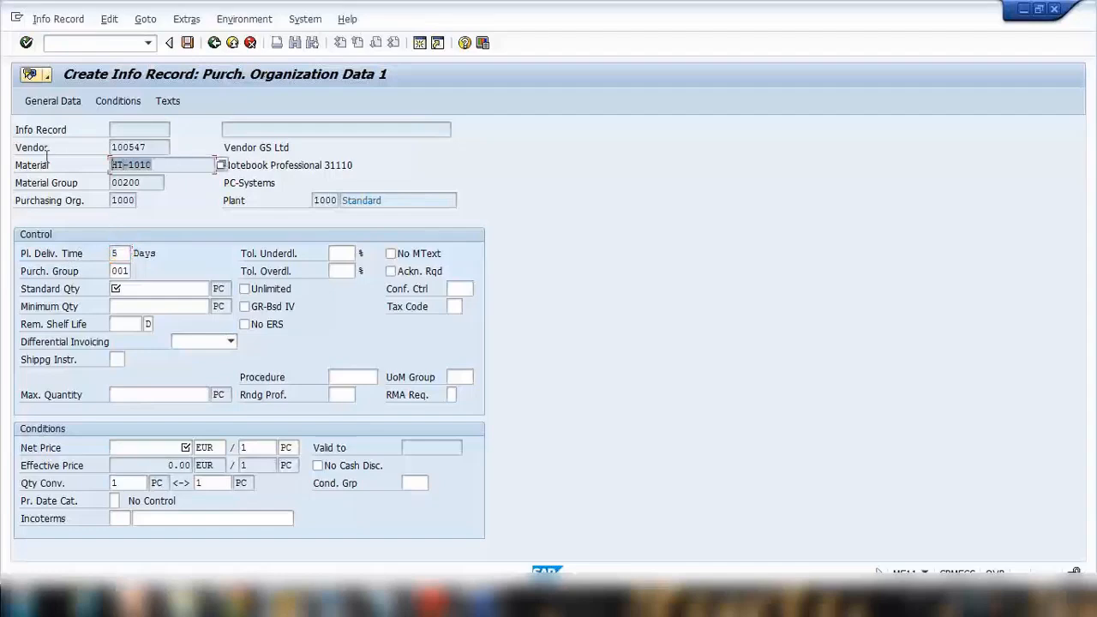
{"action": "left_click", "coordinate": [416, 45]}
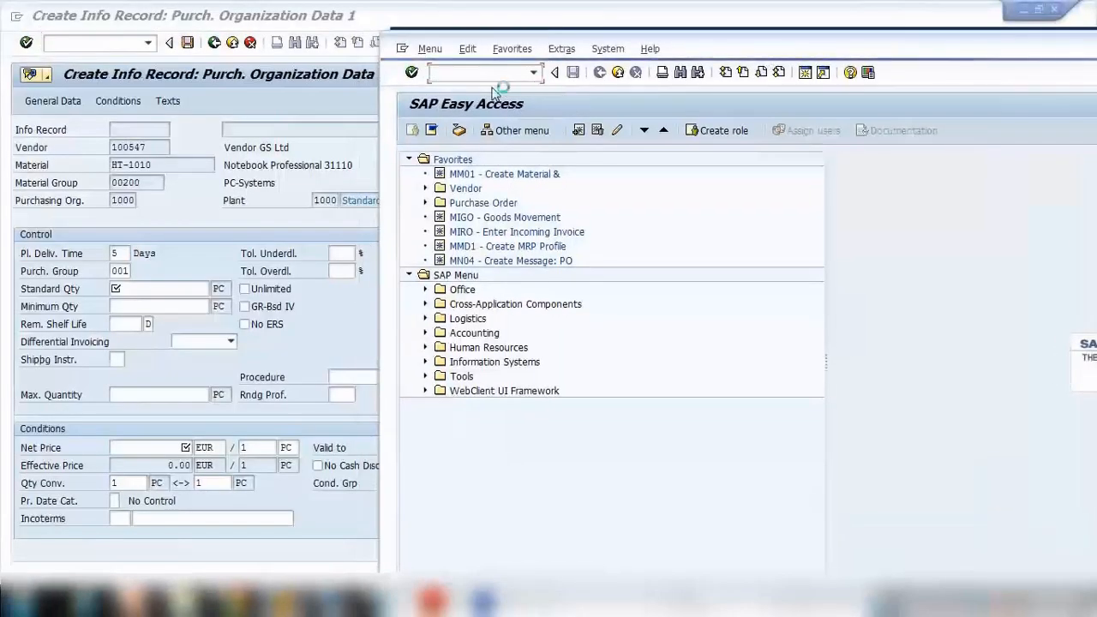
{"action": "type", "text": "mm0"}
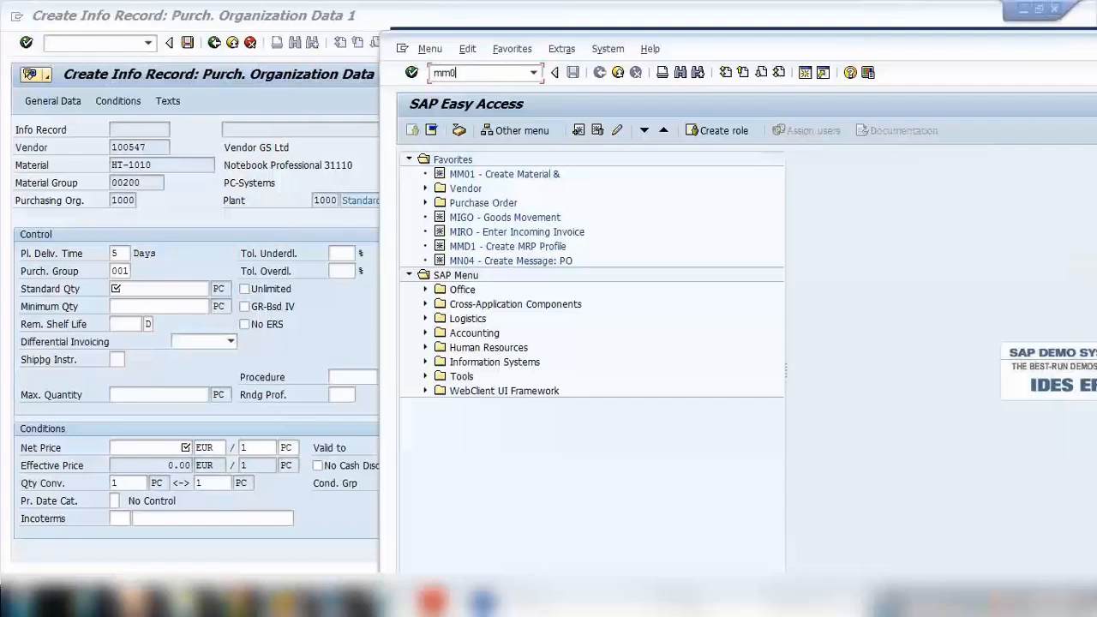
{"action": "type", "text": "2"}
{"action": "key", "text": "Return"}
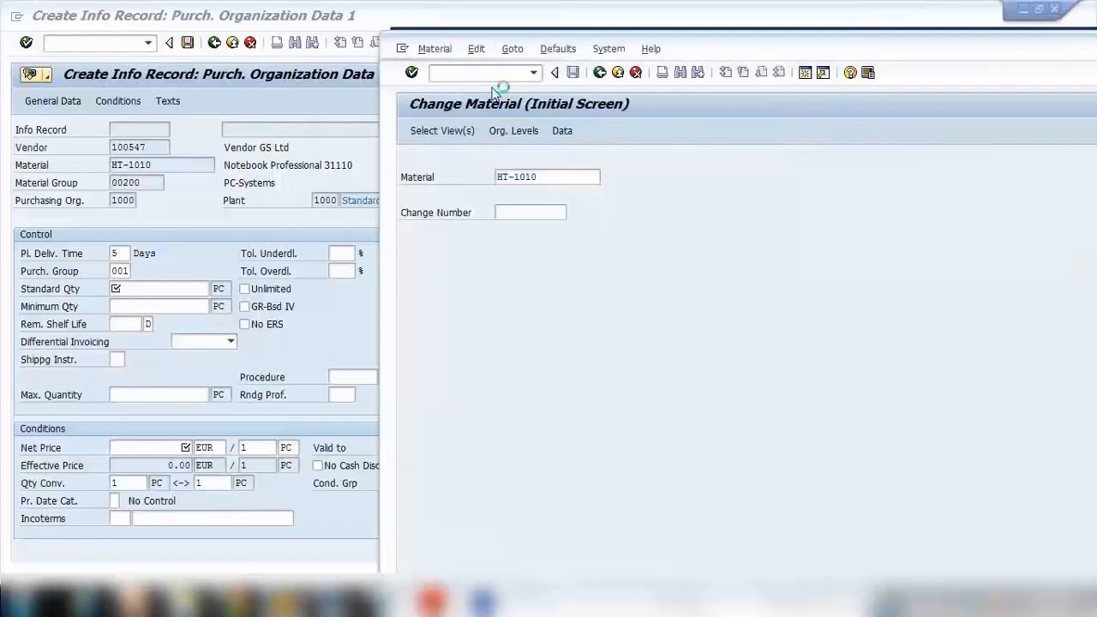
Step: Examine the planned delivery time in the MRP 2 view of material HT-1010 for plant 1000, and return to the info record
{"action": "key", "text": "Return"}
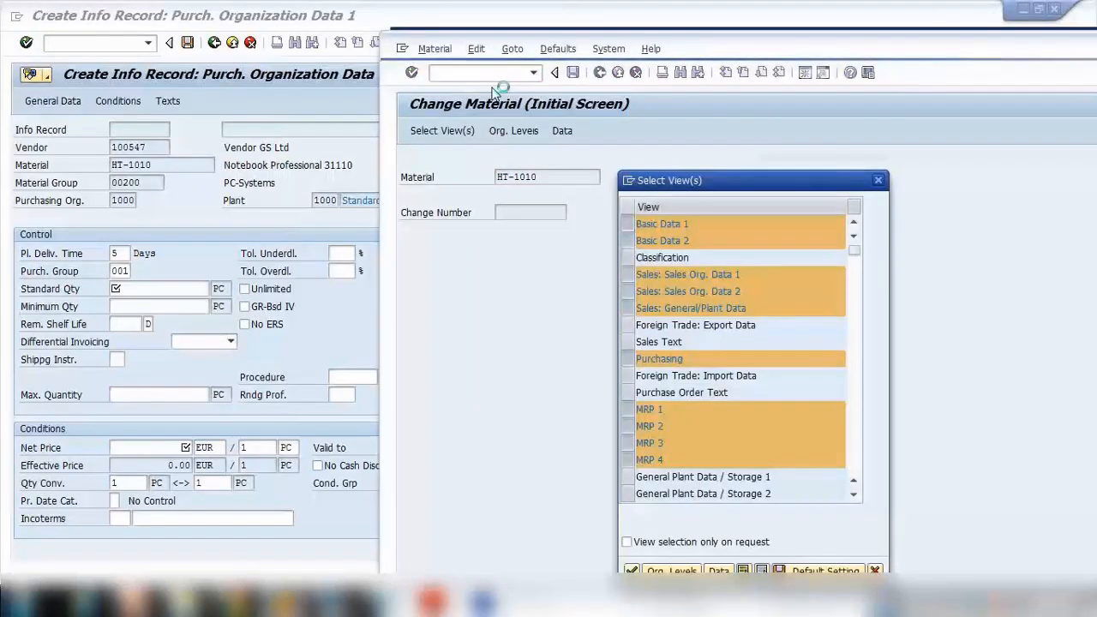
{"action": "key", "text": "Return"}
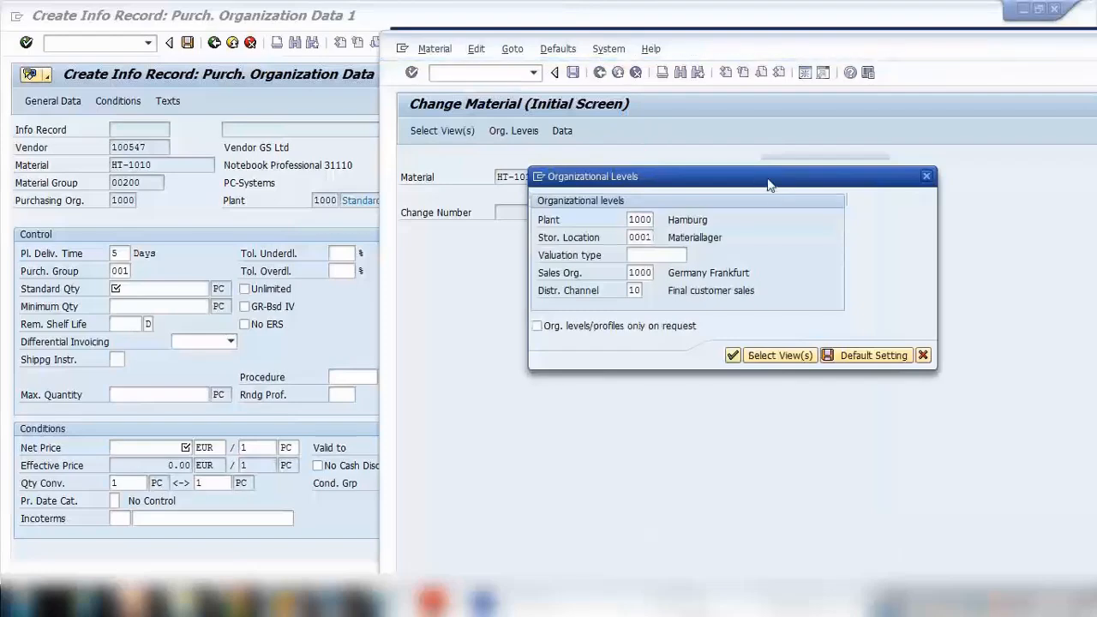
{"action": "key", "text": "Return"}
{"action": "left_click", "coordinate": [876, 161]}
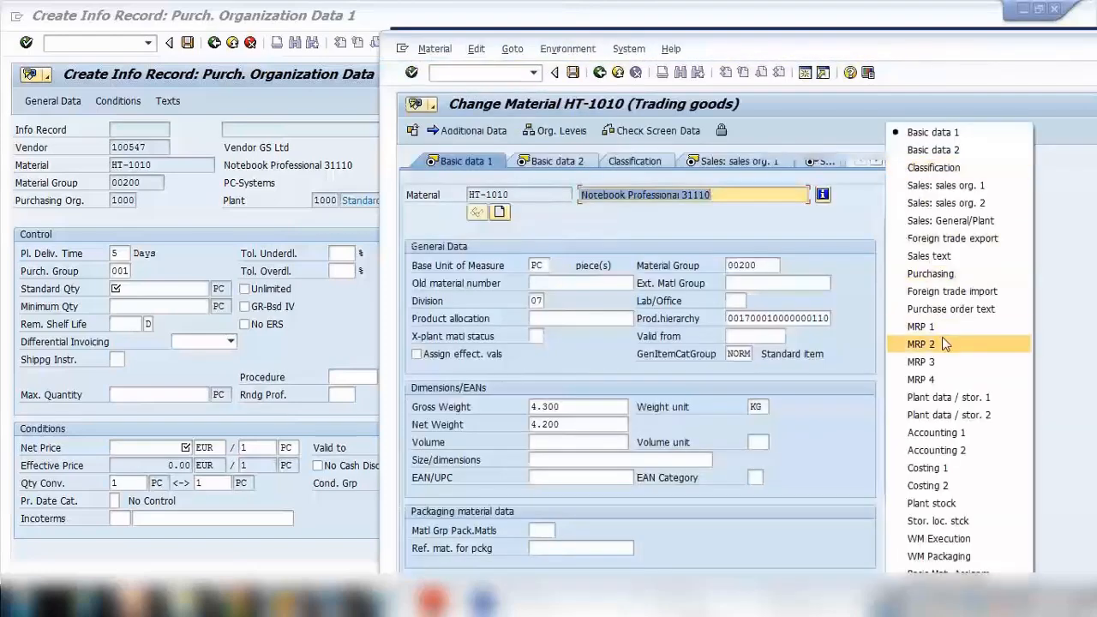
{"action": "left_click", "coordinate": [946, 343]}
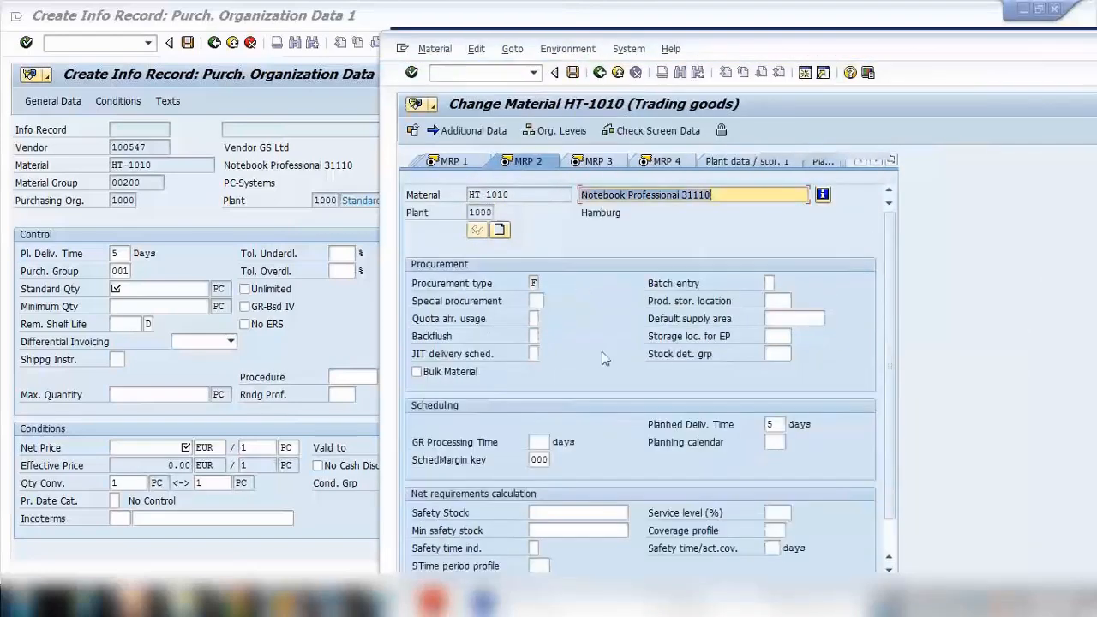
{"action": "left_click", "coordinate": [772, 425]}
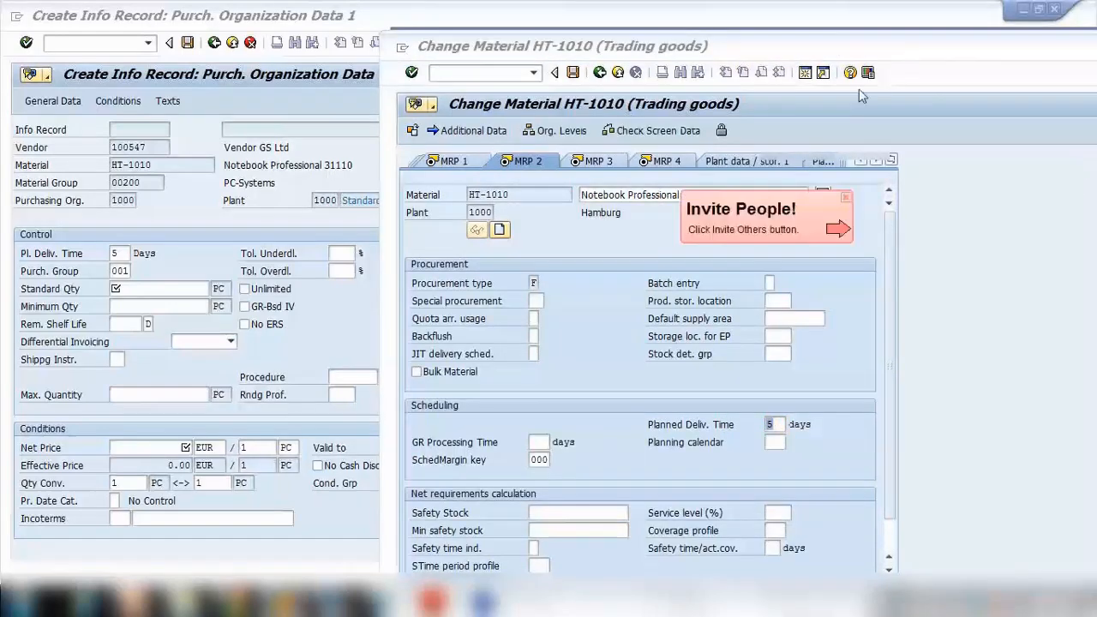
{"action": "left_click", "coordinate": [658, 210]}
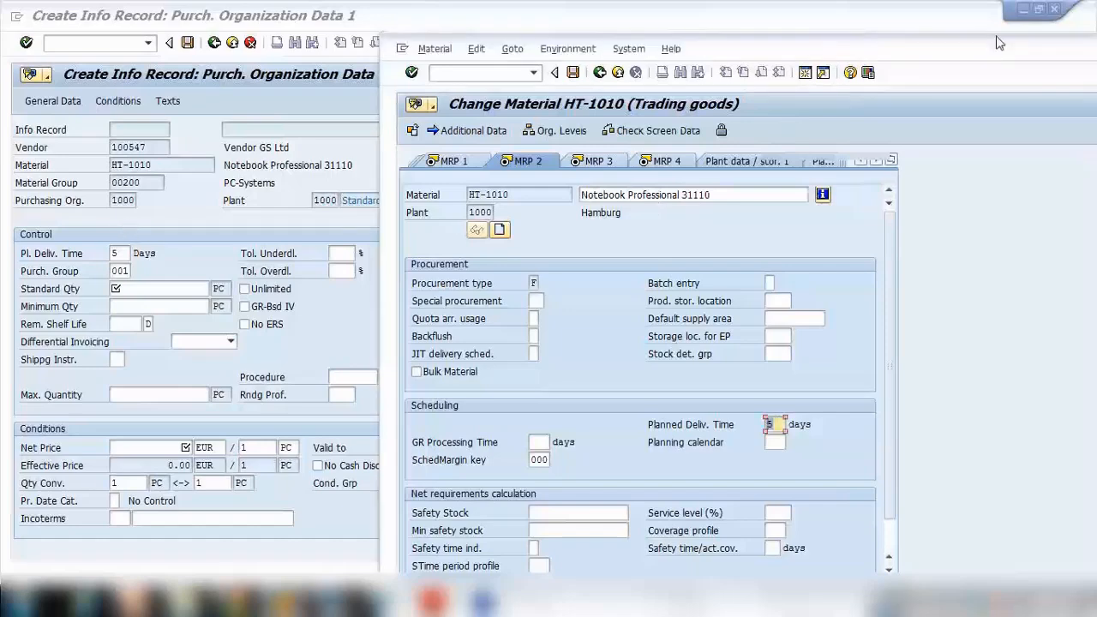
{"action": "left_click_drag", "start_coordinate": [978, 42], "coordinate": [668, 34]}
{"action": "left_click", "coordinate": [1027, 31]}
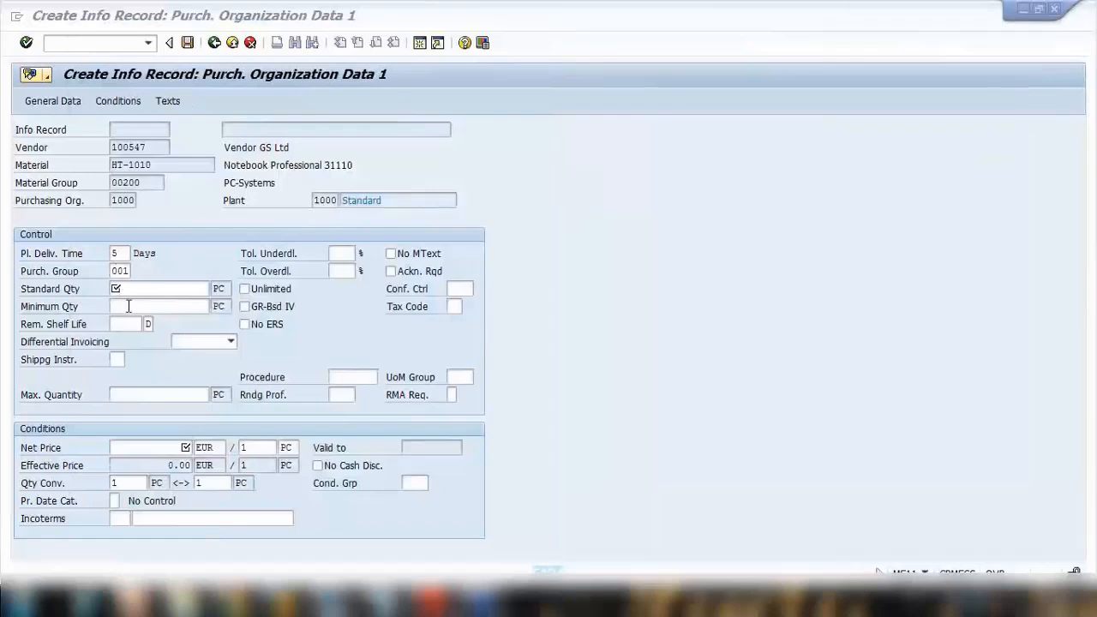
Step: Set the standard quantity to 1 PC and the net price to 10 EUR per 1 PC
{"action": "left_click", "coordinate": [129, 289]}
{"action": "type", "text": "1"}
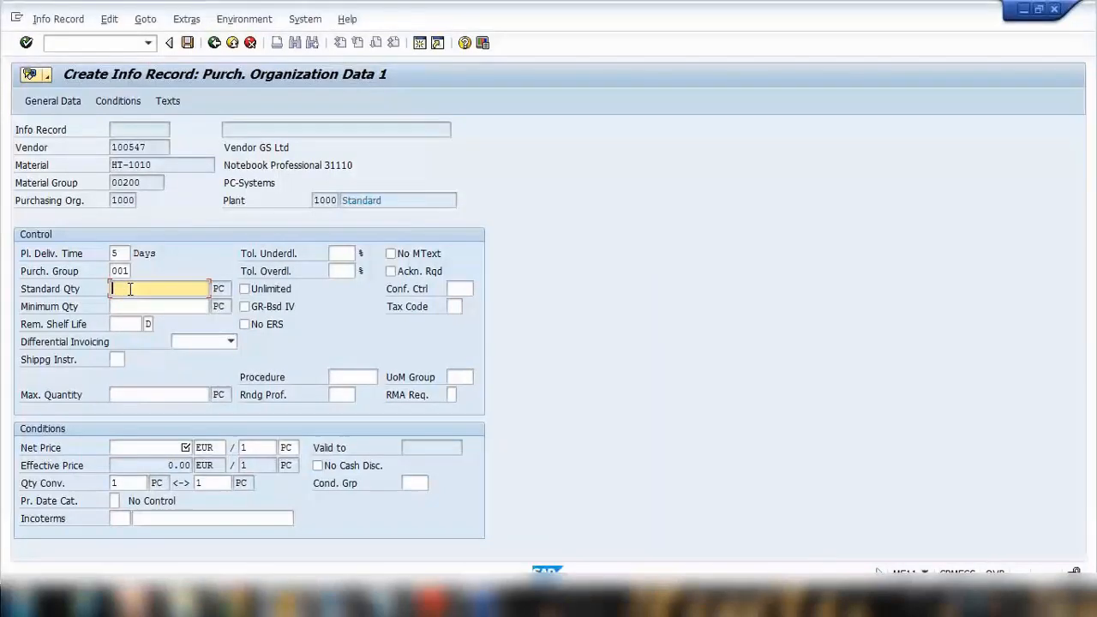
{"action": "left_click", "coordinate": [185, 245]}
{"action": "left_click", "coordinate": [174, 450]}
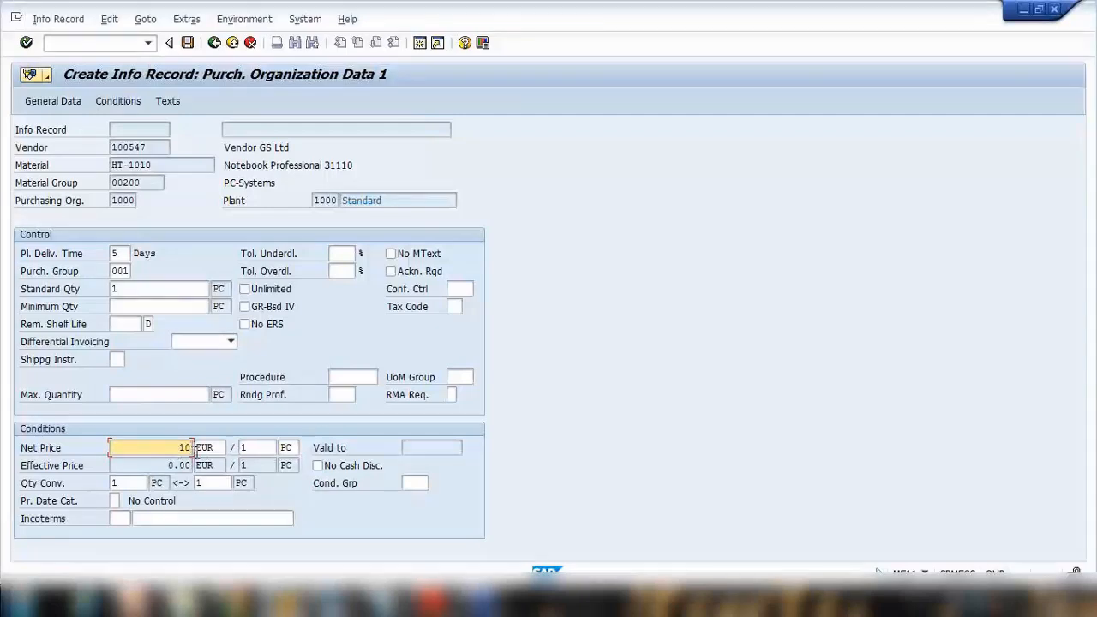
{"action": "left_click", "coordinate": [211, 450]}
{"action": "left_click", "coordinate": [264, 449]}
{"action": "double_click", "coordinate": [183, 447]}
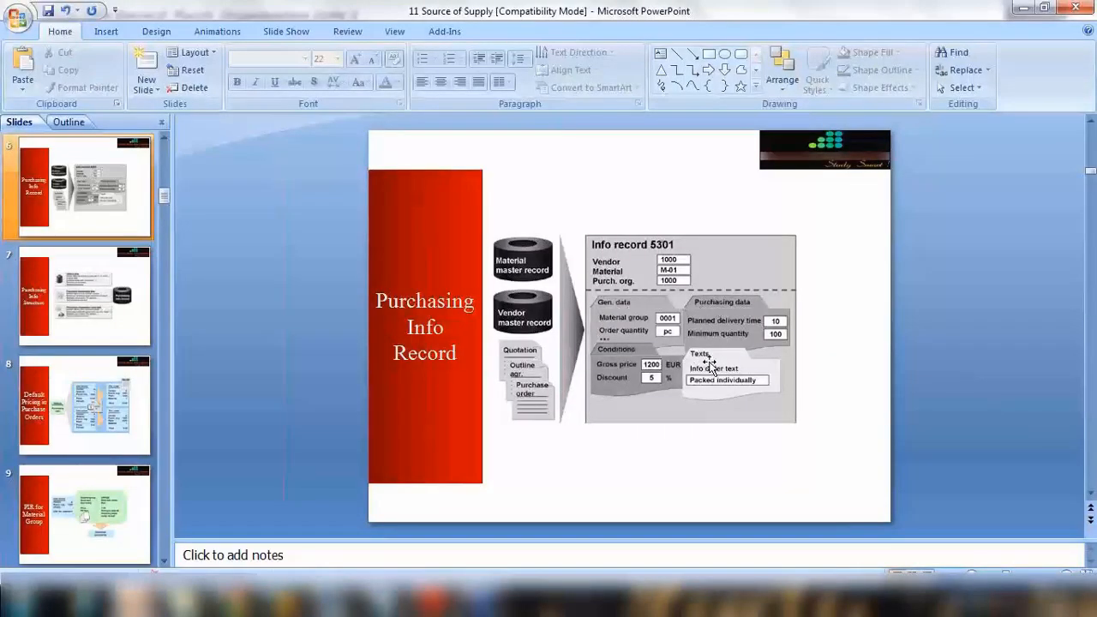
Step: Return from the presentation to the info record and open the amount of its Gross Price (PB00) condition for editing
{"action": "left_click", "coordinate": [1023, 10]}
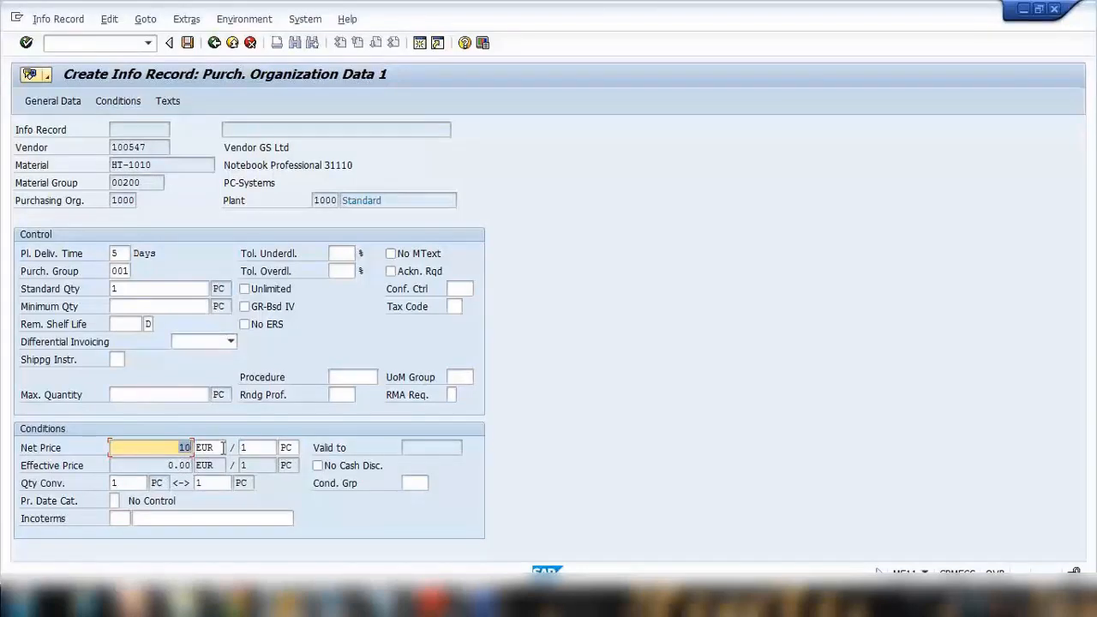
{"action": "left_click", "coordinate": [126, 103]}
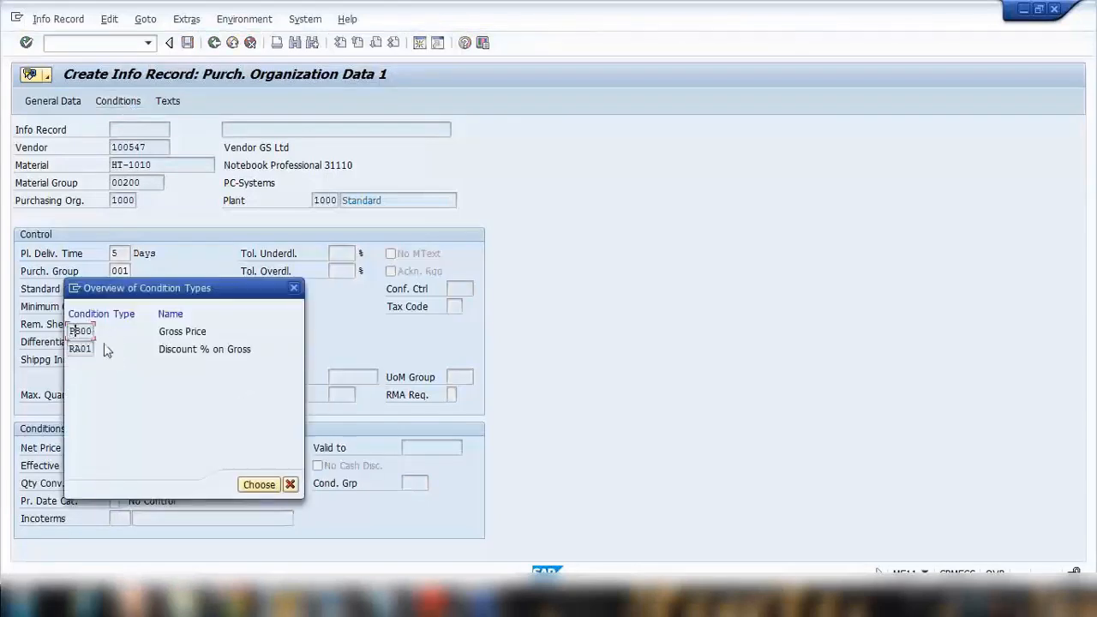
{"action": "left_click", "coordinate": [257, 485]}
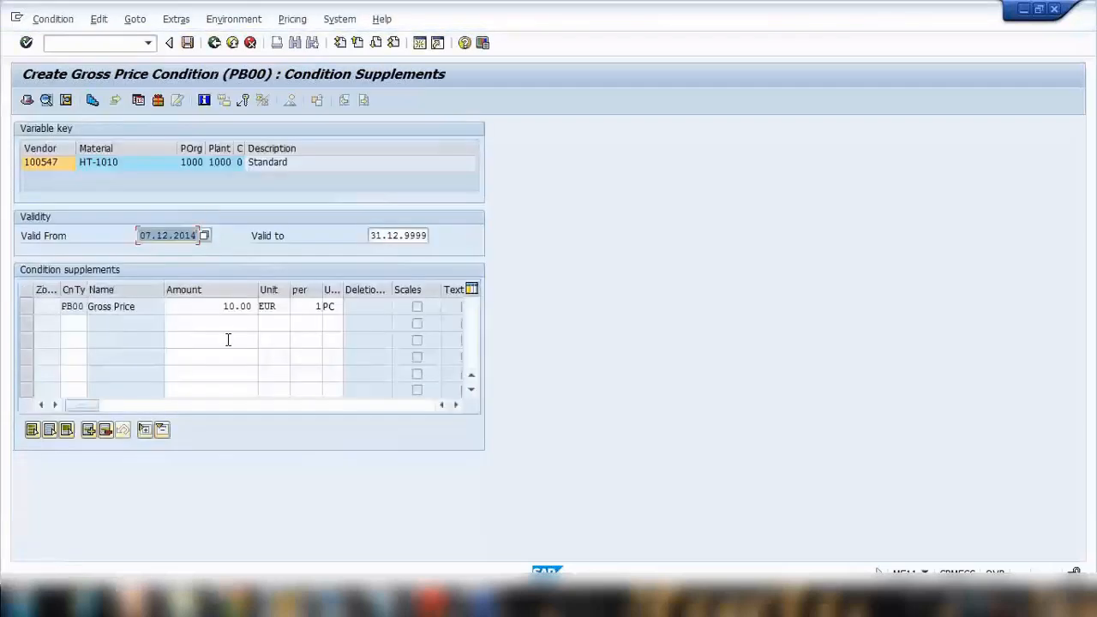
{"action": "left_click", "coordinate": [224, 306]}
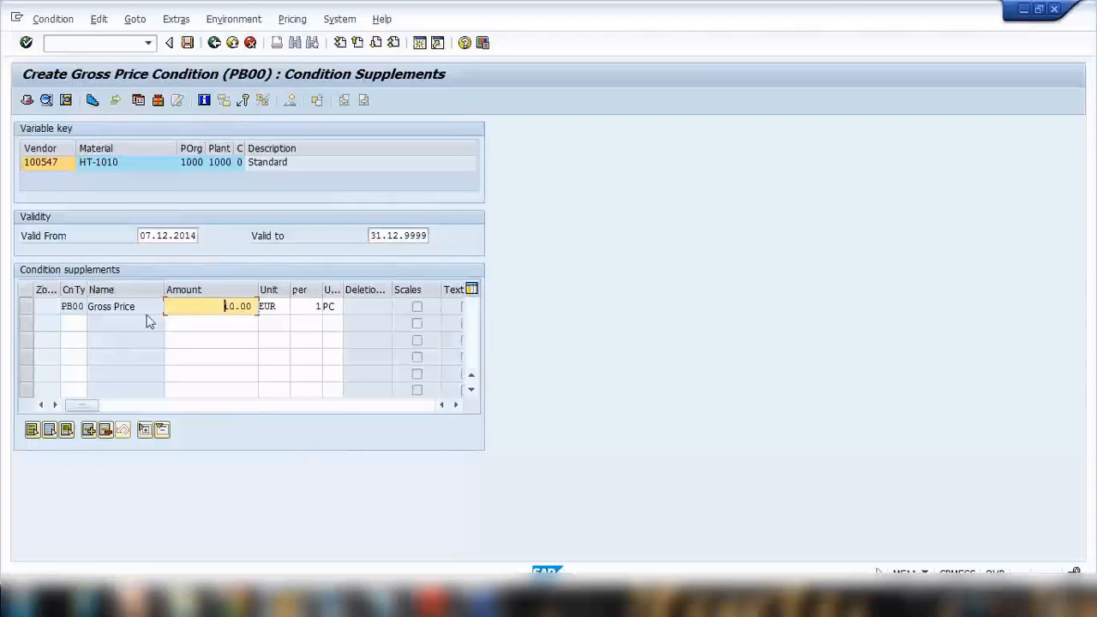
Step: Open the scales of the Gross Price (PB00) condition and add a level of 8 EUR from 50 PC
{"action": "left_click", "coordinate": [29, 307]}
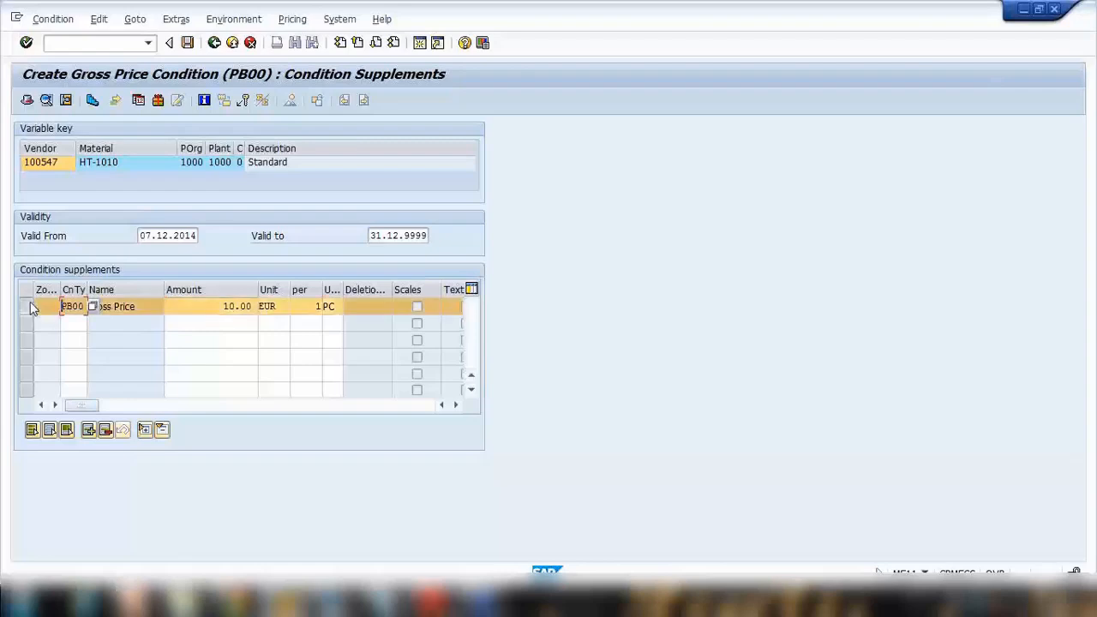
{"action": "left_click", "coordinate": [93, 100]}
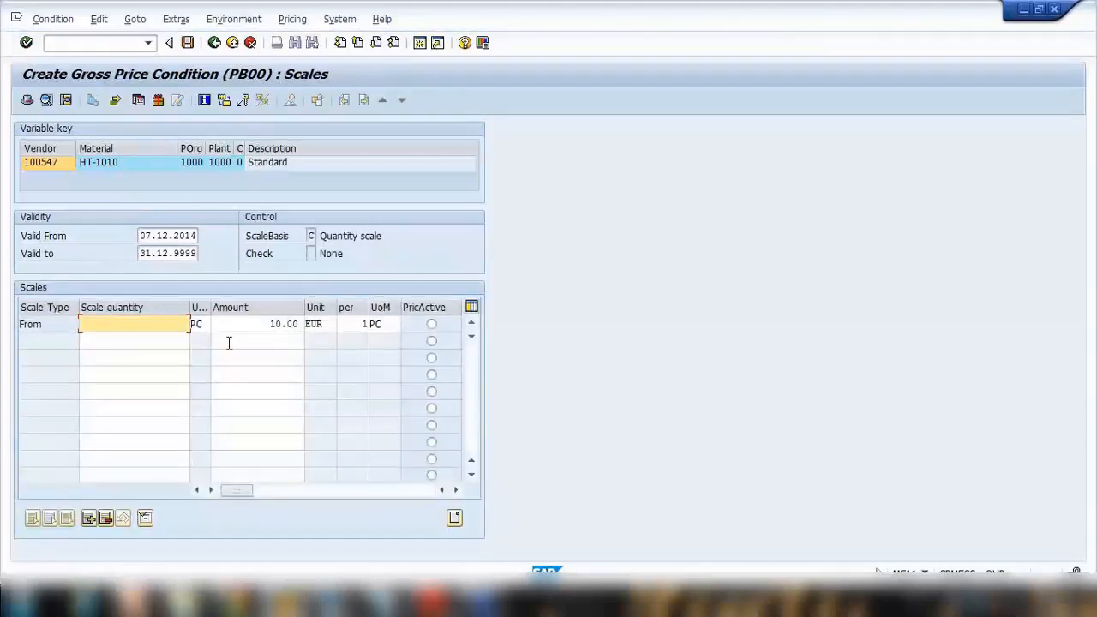
{"action": "left_click", "coordinate": [266, 324]}
{"action": "left_click", "coordinate": [172, 344]}
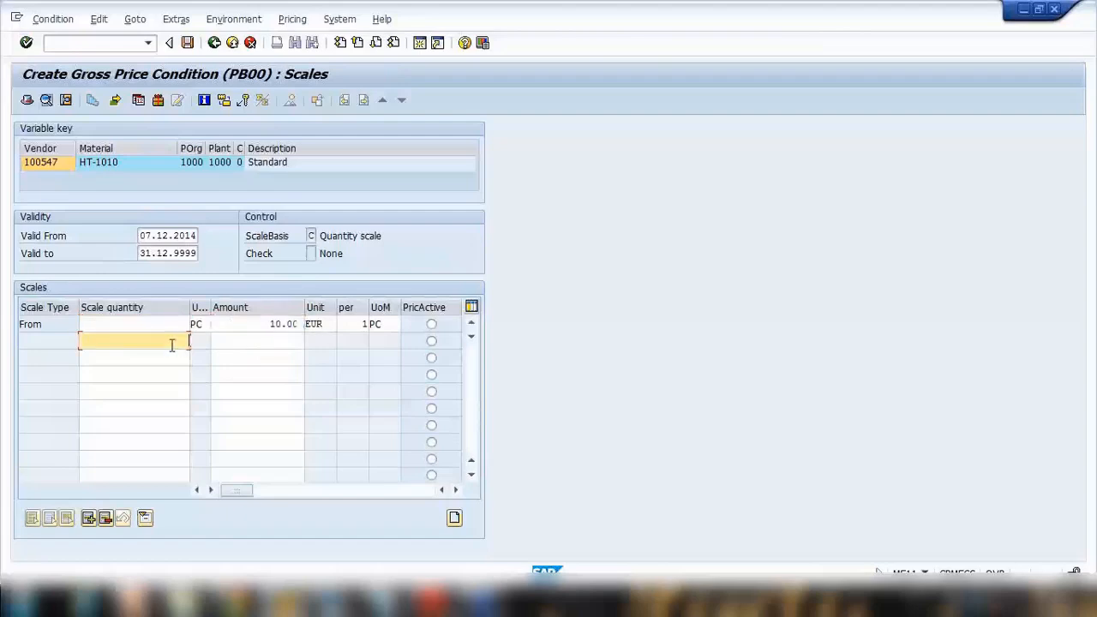
{"action": "type", "text": "50"}
{"action": "left_click", "coordinate": [240, 338]}
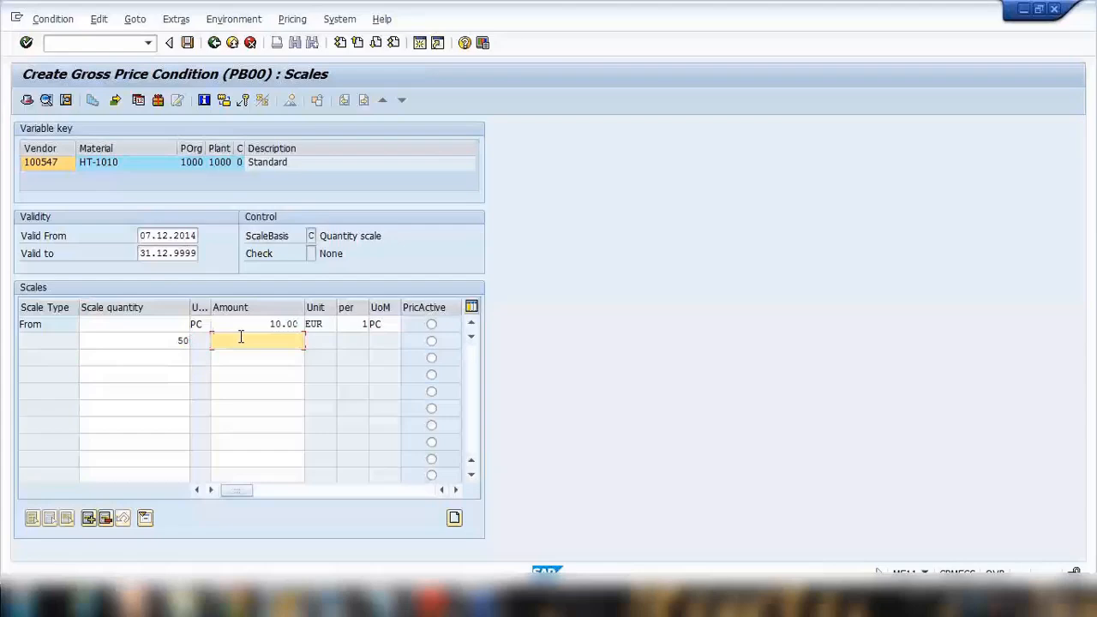
Step: Add two more scale levels: 7 EUR from 100 PC and 6 EUR from 200 PC
{"action": "left_click", "coordinate": [183, 360]}
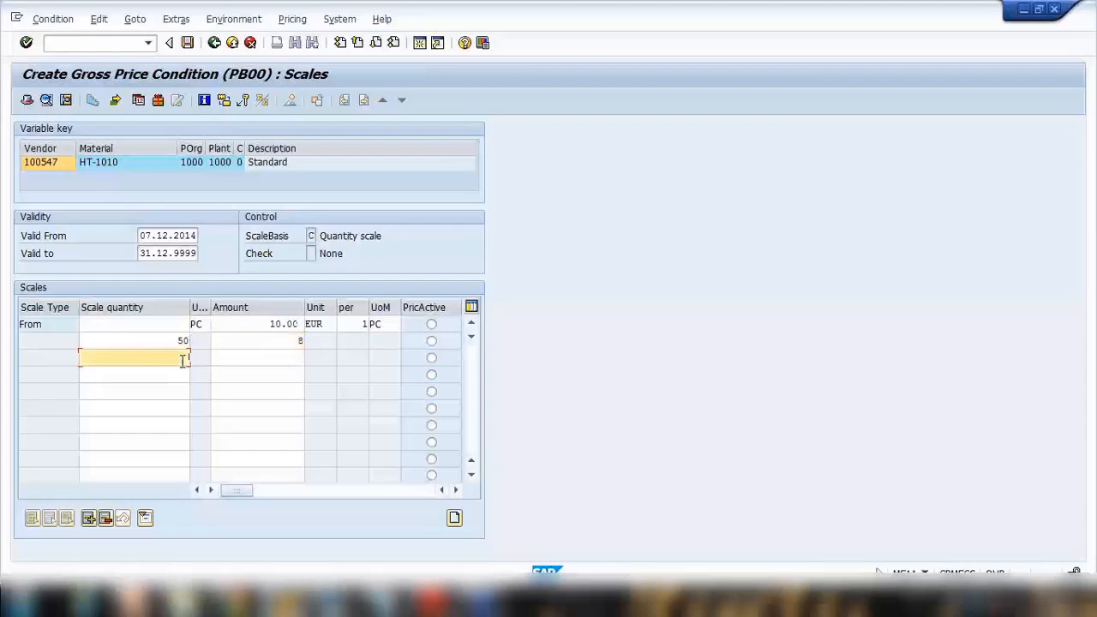
{"action": "type", "text": "100"}
{"action": "left_click", "coordinate": [288, 358]}
{"action": "left_click", "coordinate": [171, 377]}
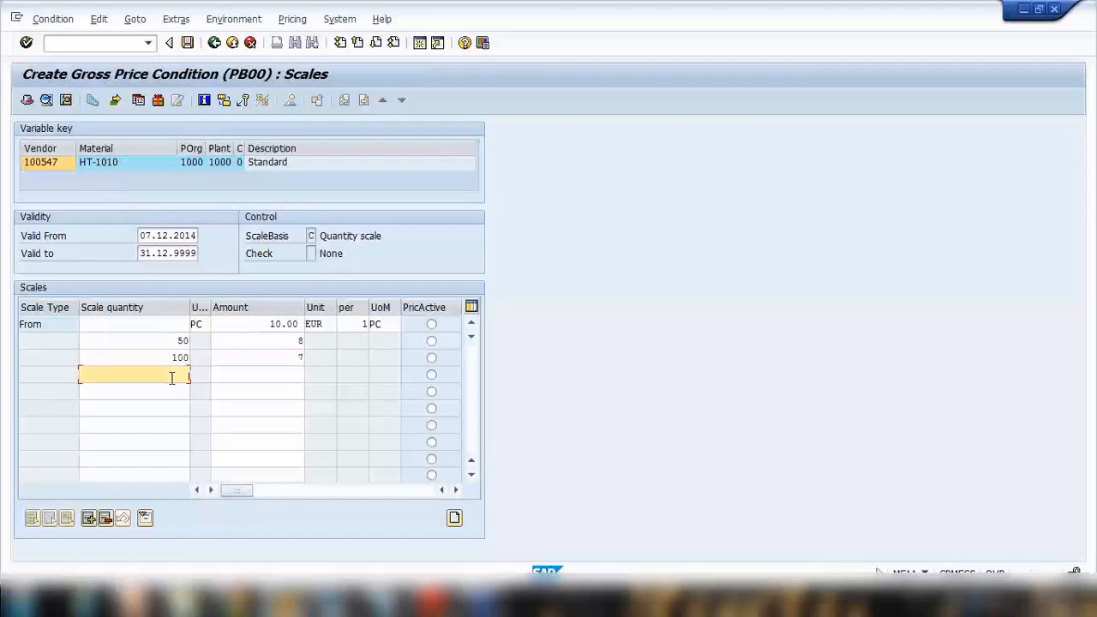
{"action": "left_click", "coordinate": [279, 376]}
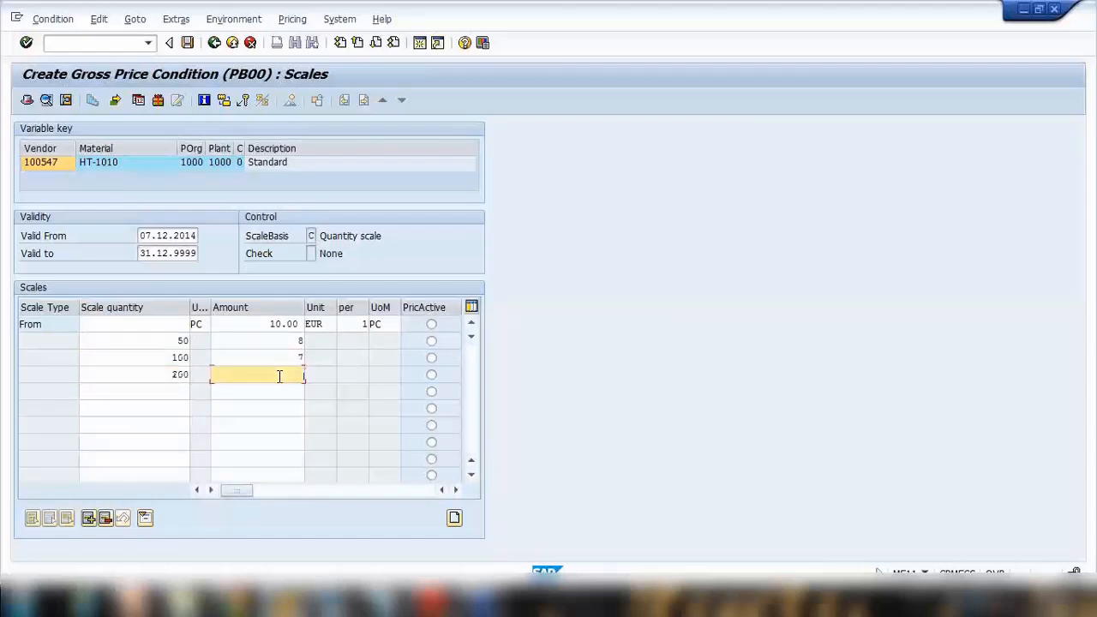
{"action": "type", "text": "6"}
Step: Check the 100 PC and 200 PC scale levels, and return to the net price in the info record's purchasing organization data
{"action": "double_click", "coordinate": [164, 359]}
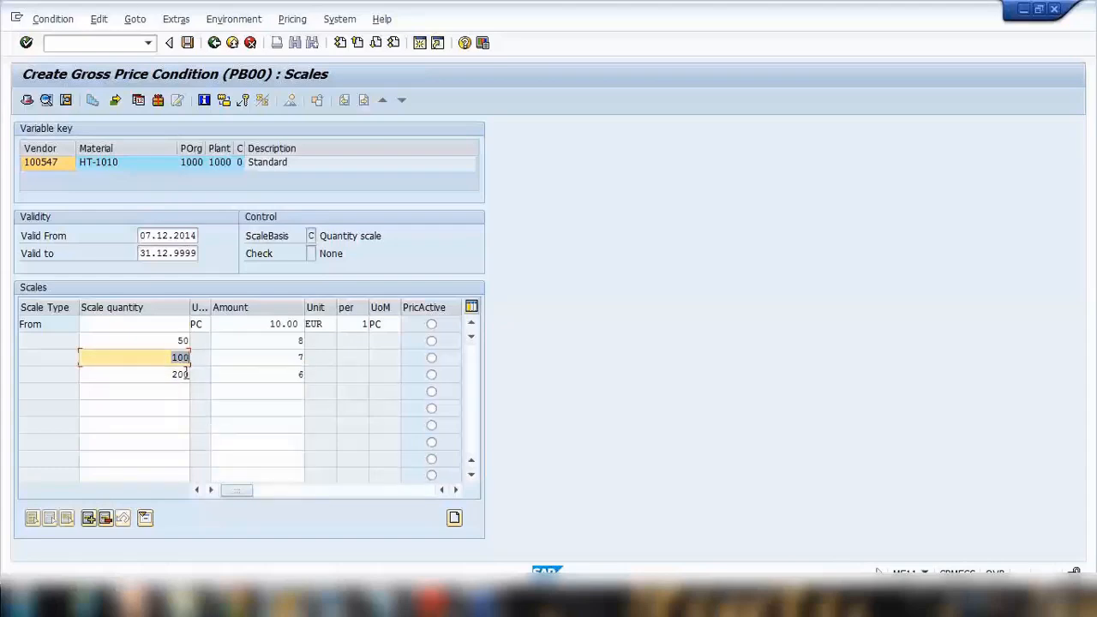
{"action": "double_click", "coordinate": [162, 375]}
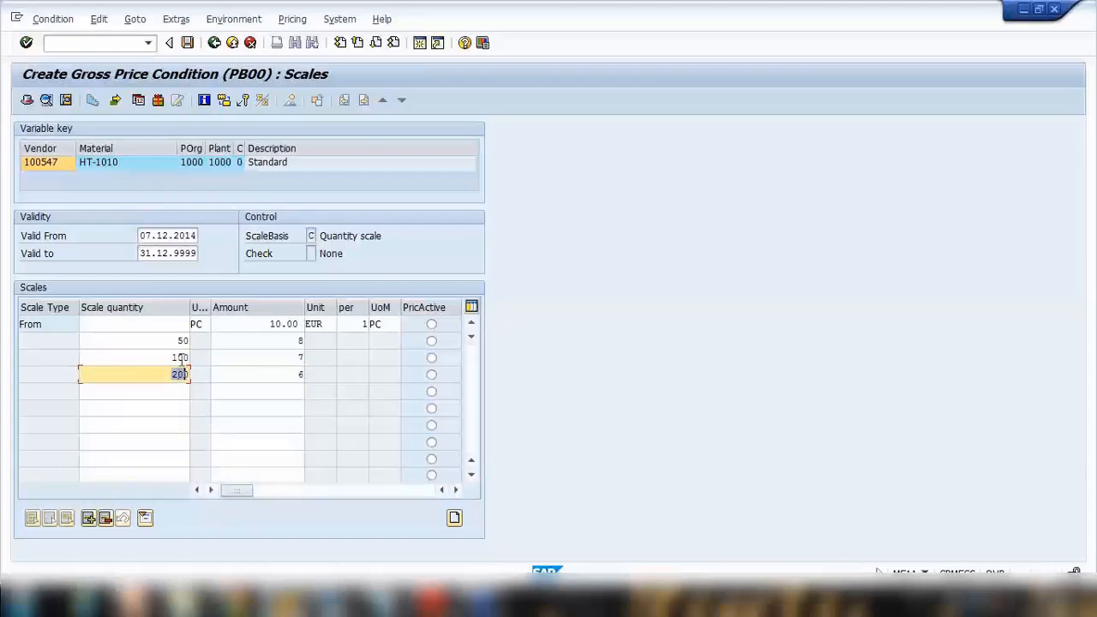
{"action": "double_click", "coordinate": [296, 357]}
{"action": "double_click", "coordinate": [286, 375]}
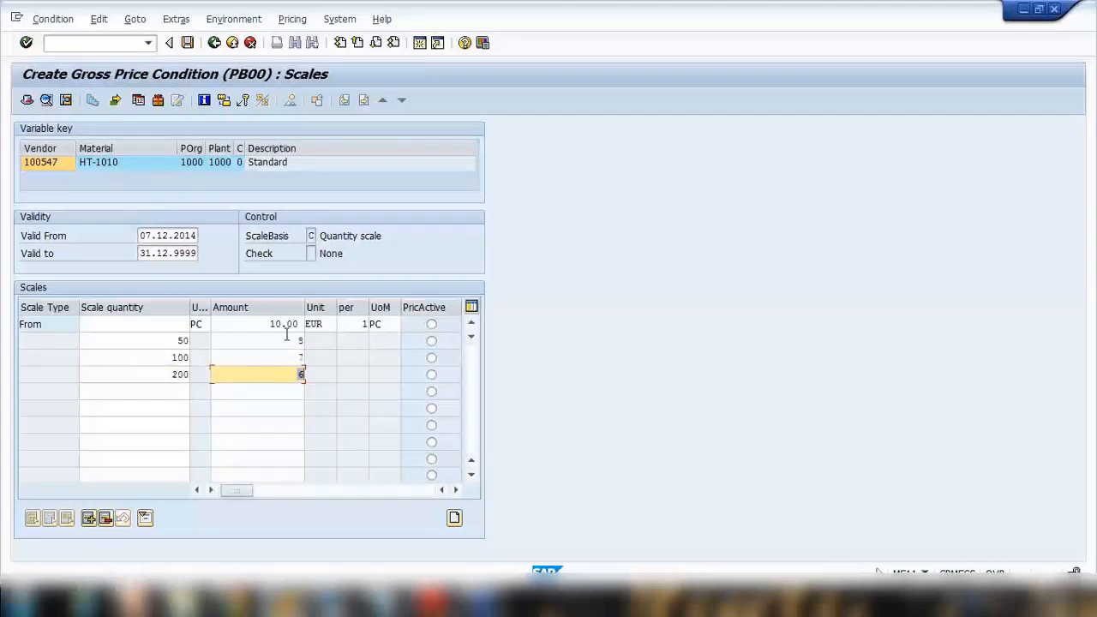
{"action": "left_click", "coordinate": [214, 43]}
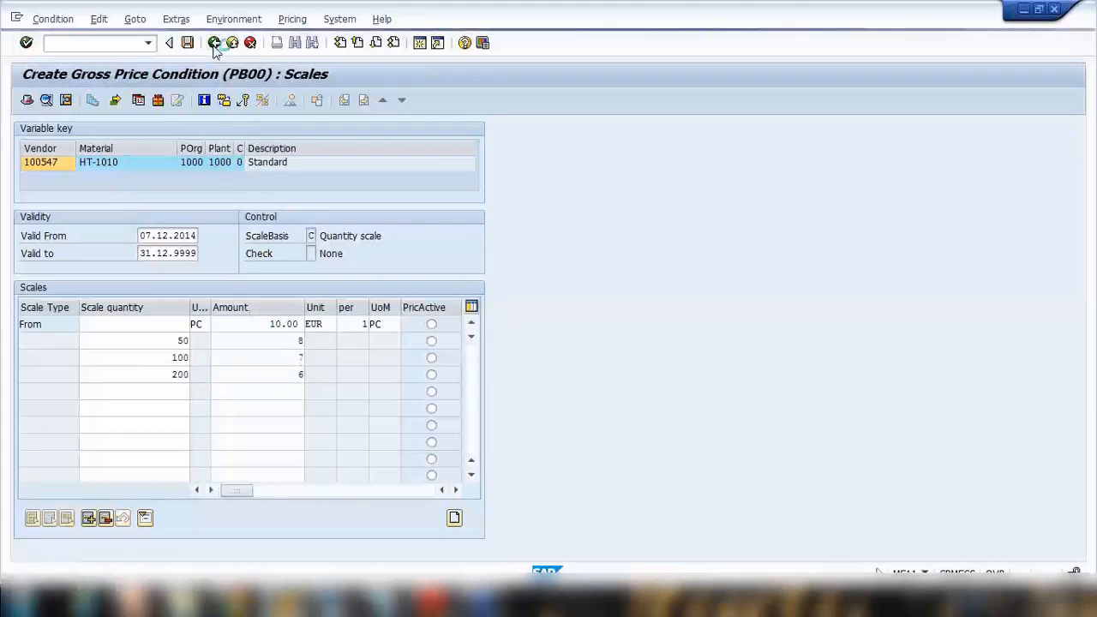
{"action": "left_click", "coordinate": [214, 43]}
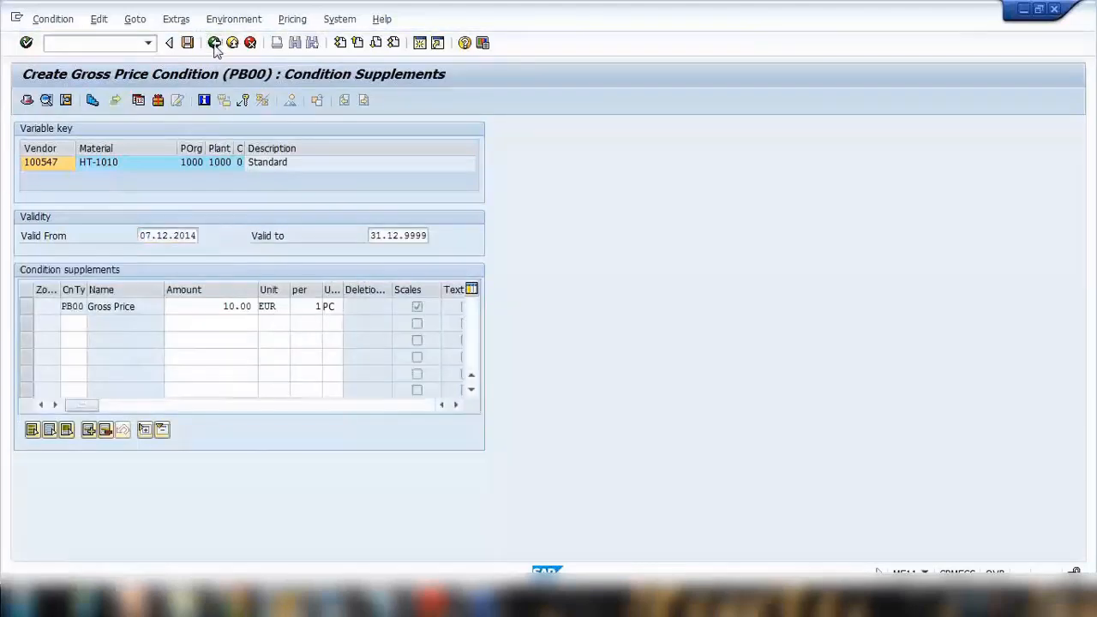
{"action": "left_click_drag", "start_coordinate": [160, 447], "coordinate": [199, 442]}
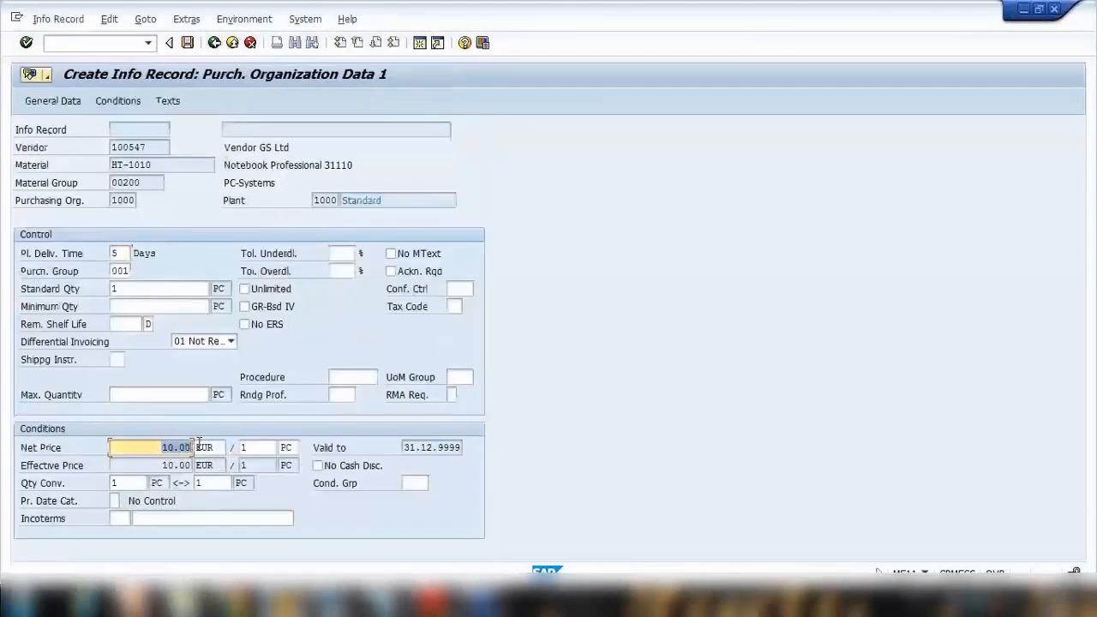
Step: Enter "Always pack in seperate boxes" as the English info memo text and save the info record
{"action": "left_click", "coordinate": [170, 101]}
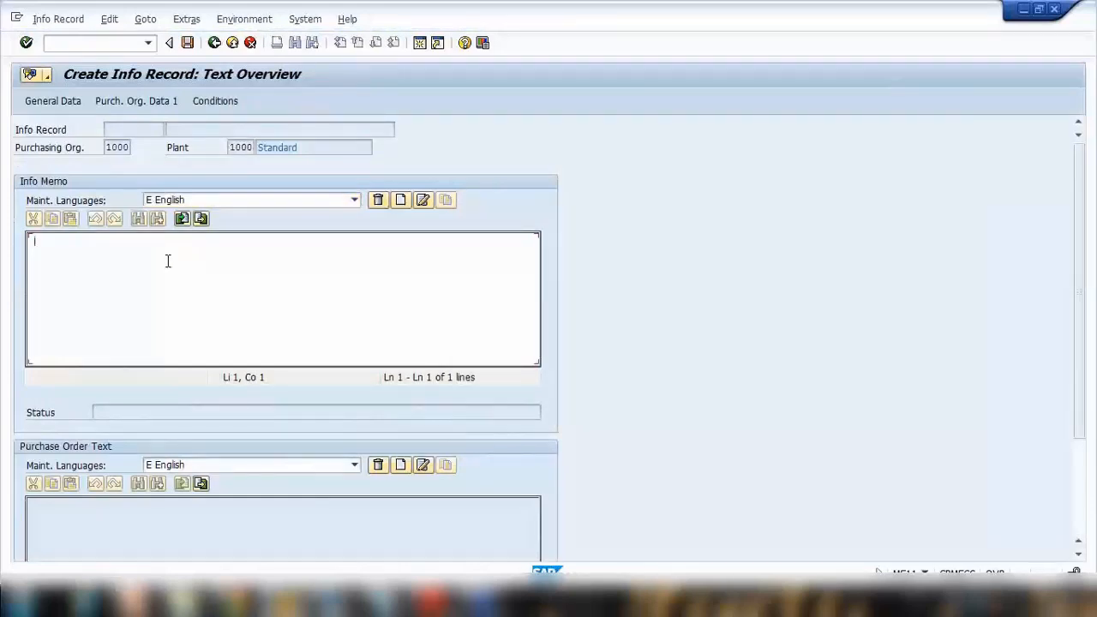
{"action": "left_click", "coordinate": [168, 260]}
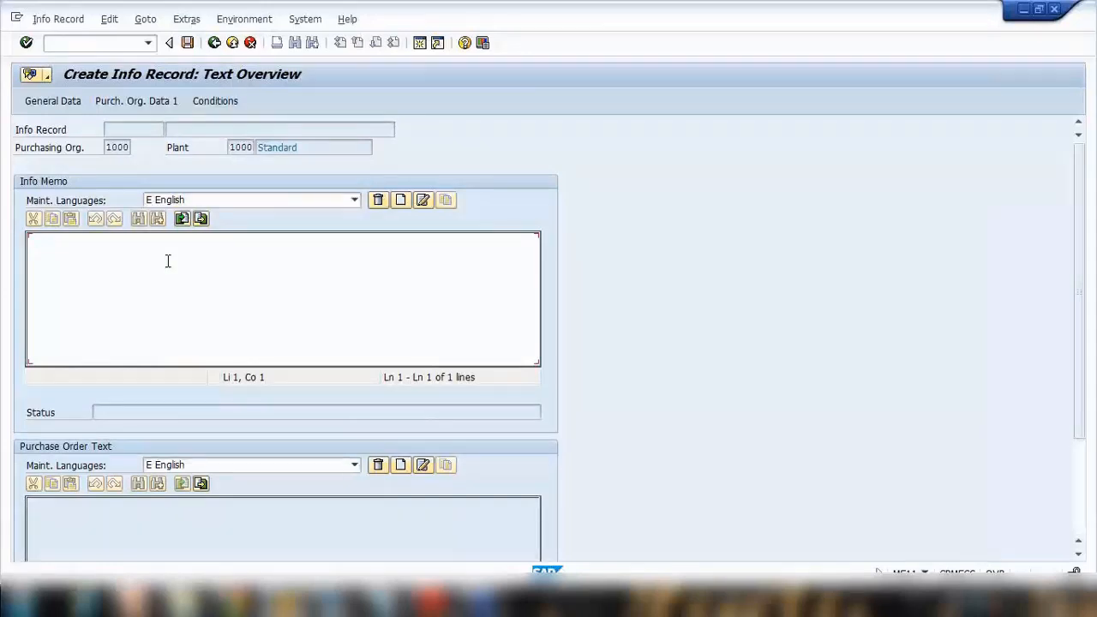
{"action": "type", "text": "Always pack "}
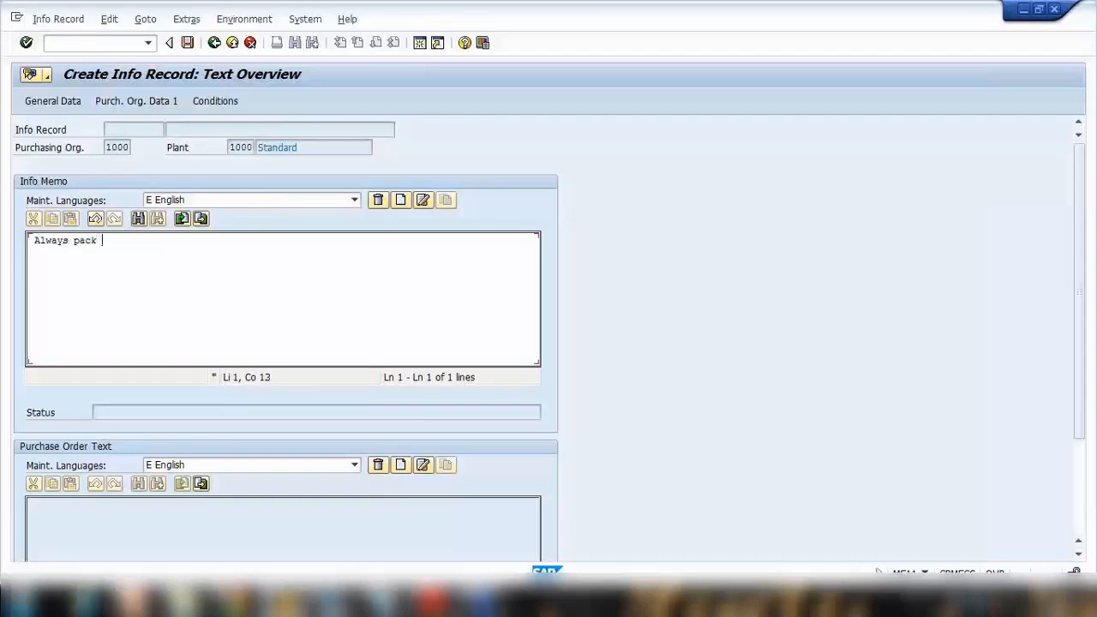
{"action": "type", "text": "in seperate boxes"}
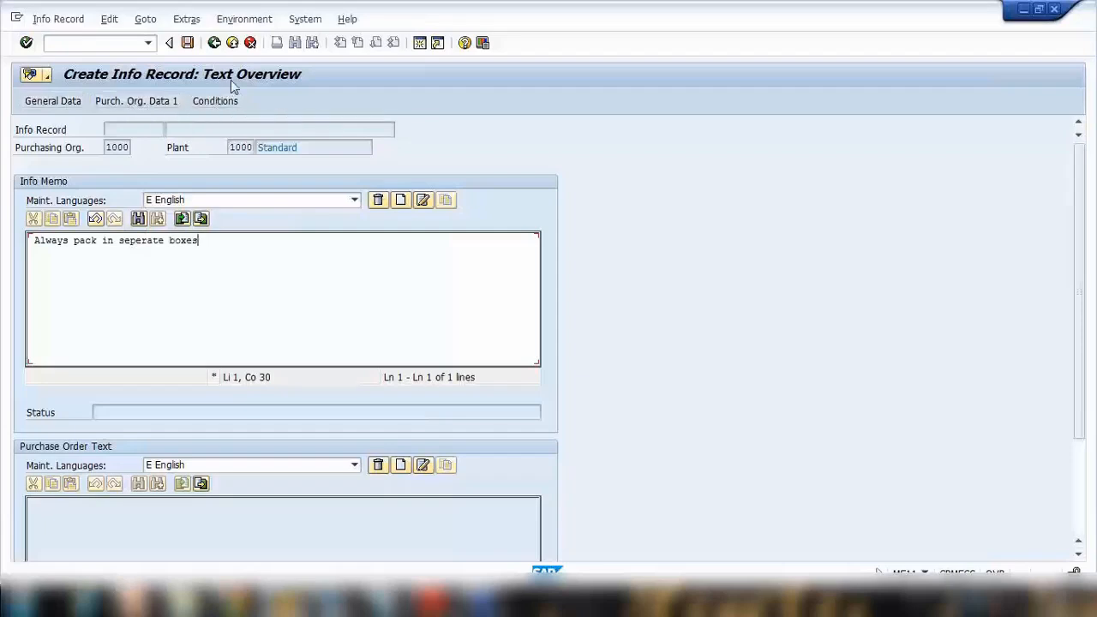
{"action": "left_click", "coordinate": [187, 42]}
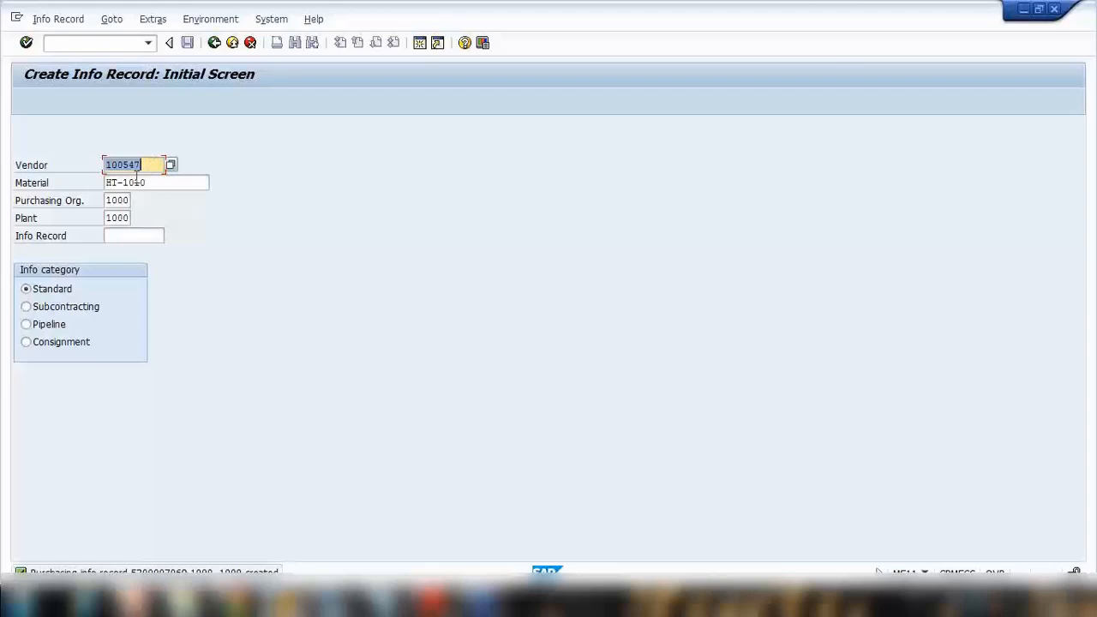
Step: Leave info record creation and start a new standard purchase order for Vendor GS Ltd, identified by its vendor number
{"action": "left_click", "coordinate": [109, 166]}
{"action": "left_click", "coordinate": [215, 43]}
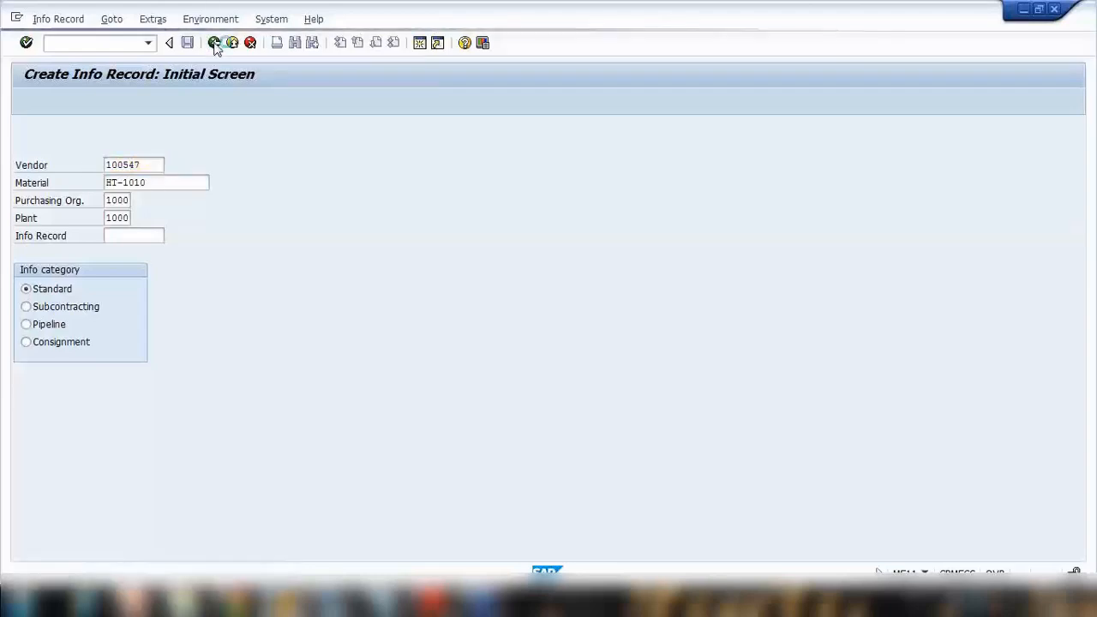
{"action": "type", "text": "me21n"}
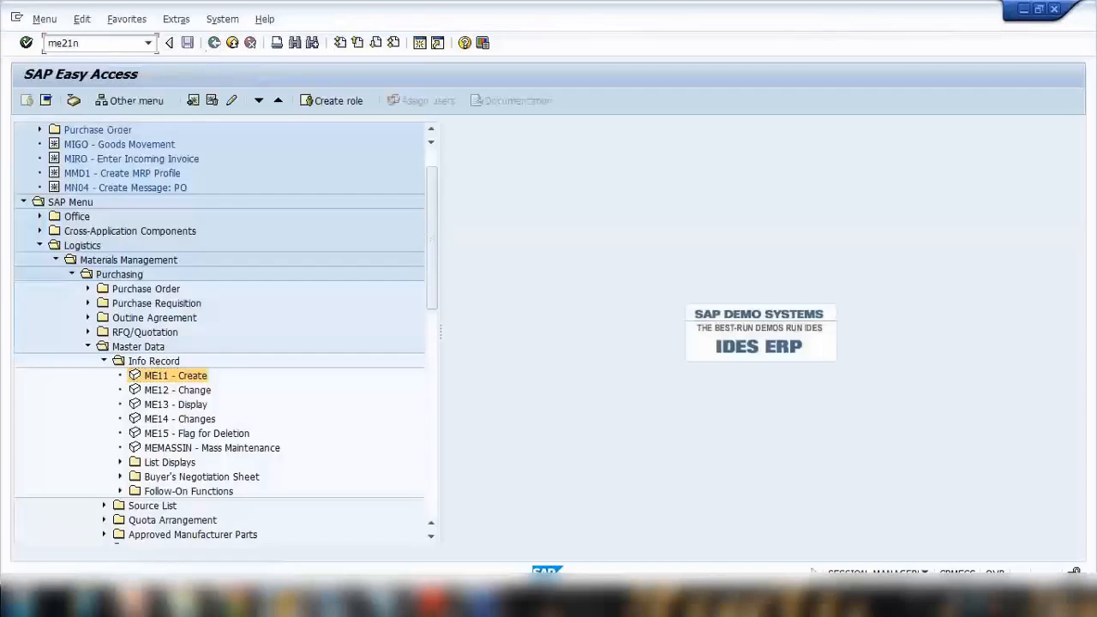
{"action": "key", "text": "Return"}
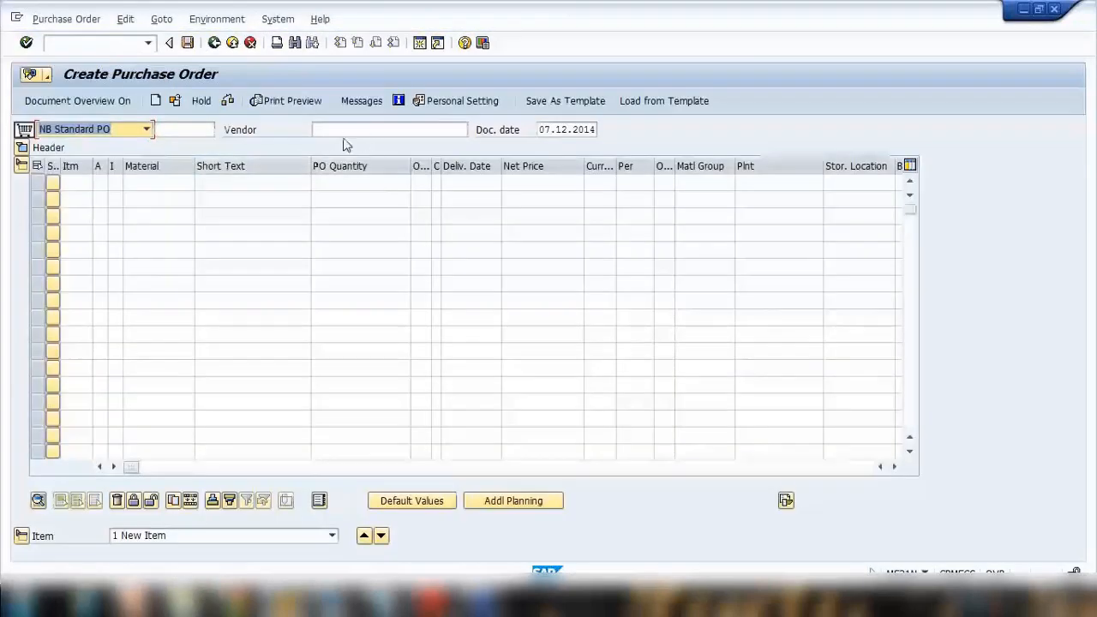
{"action": "left_click", "coordinate": [345, 132]}
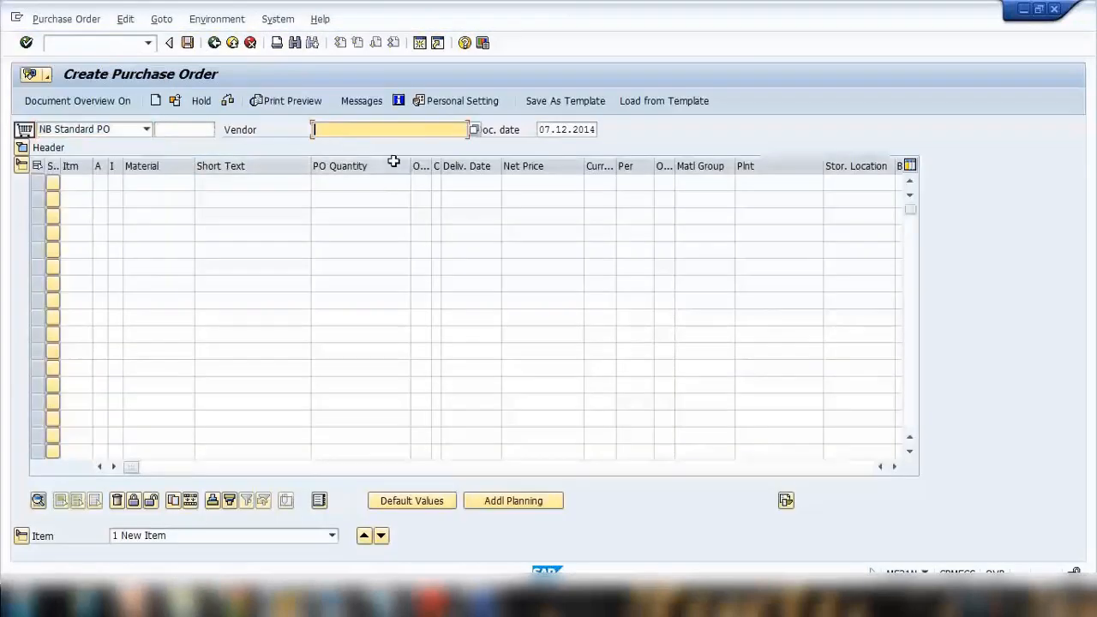
{"action": "type", "text": "100547"}
{"action": "key", "text": "Return"}
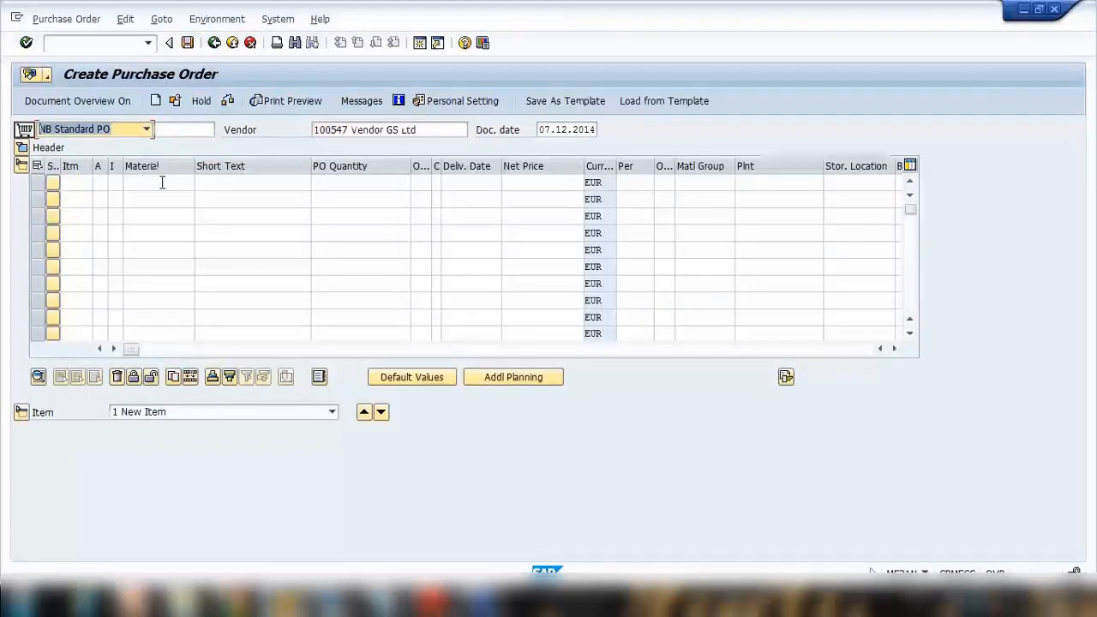
Step: Enter material HT-1010 in the first item line of the purchase order
{"action": "left_click", "coordinate": [162, 182]}
{"action": "type", "text": "ht"}
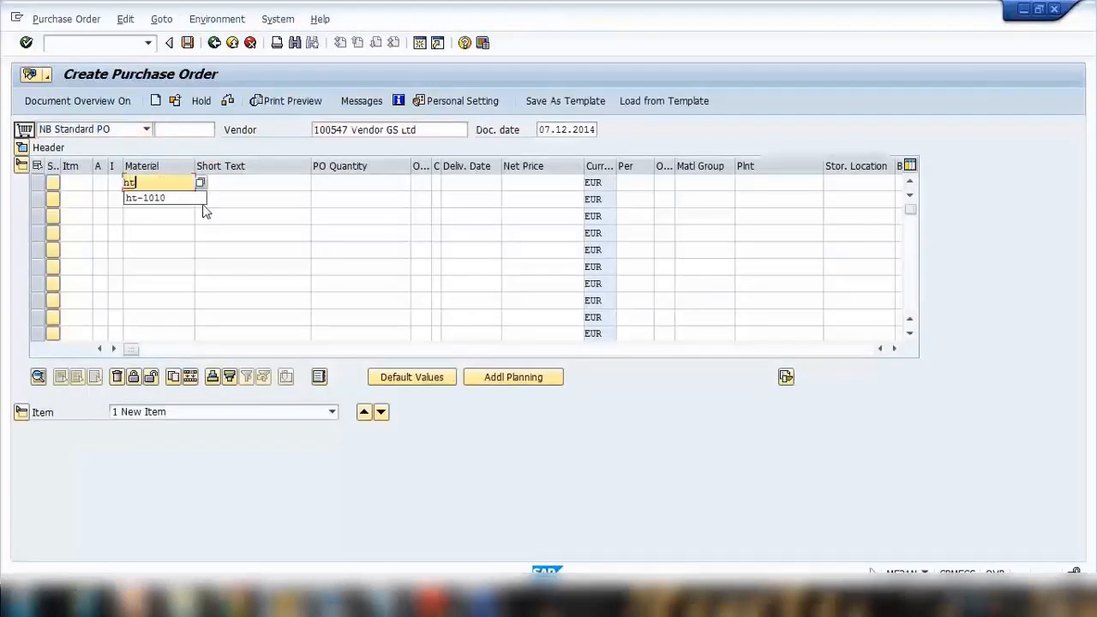
{"action": "left_click", "coordinate": [203, 201]}
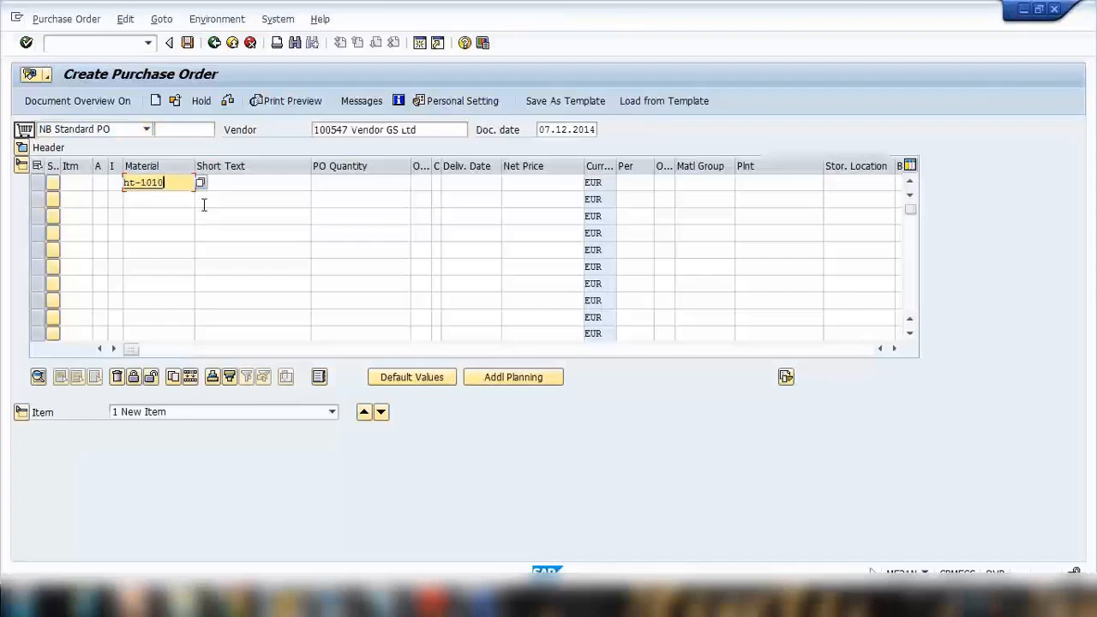
{"action": "key", "text": "Return"}
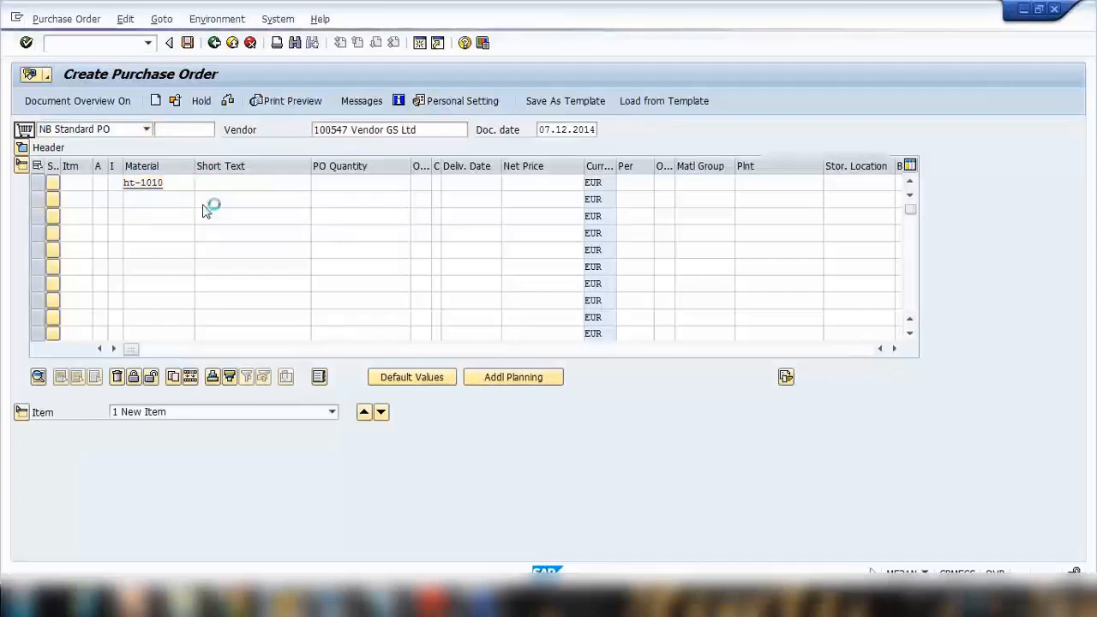